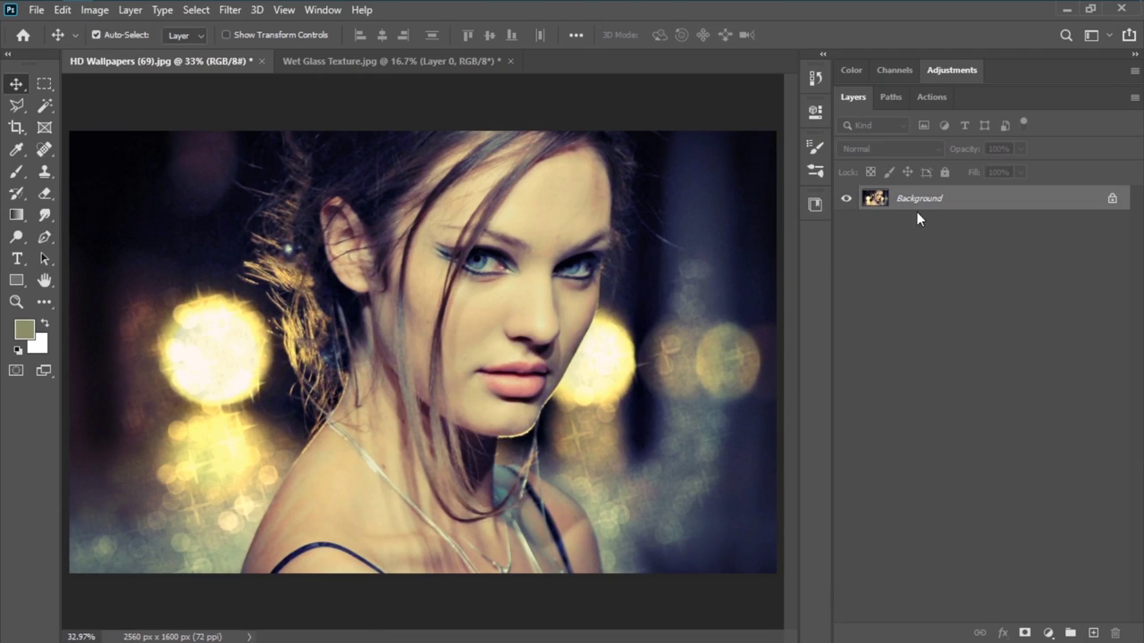
# Duplicate the Background layer and convert the copy to a smart object
pyautogui.hotkey('ctrl', 'j')
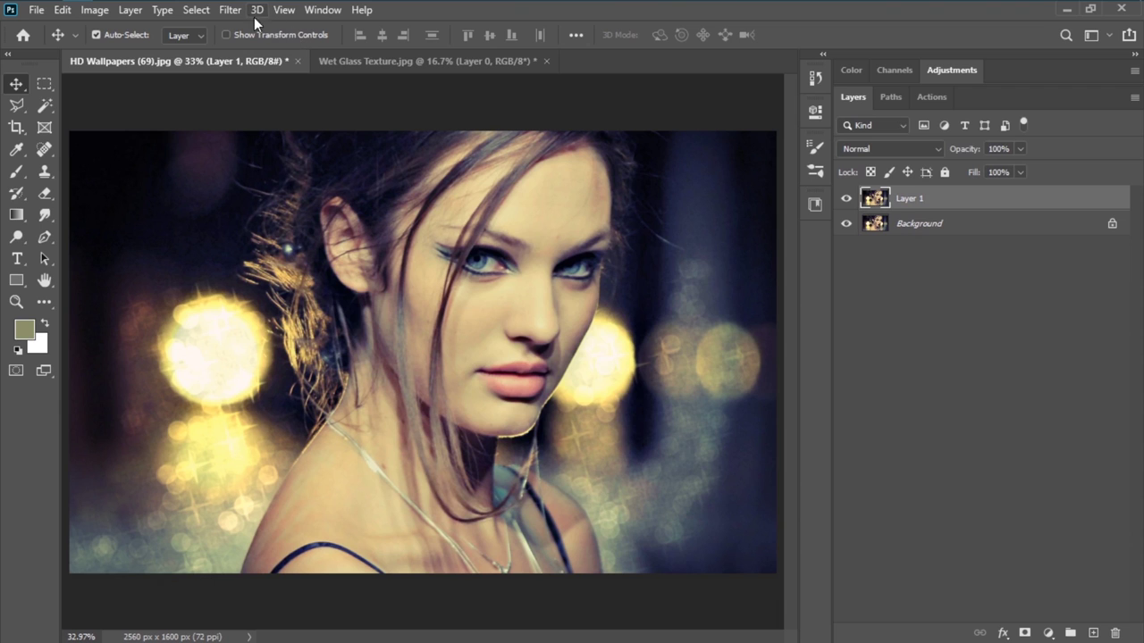
pyautogui.rightClick(909, 201)
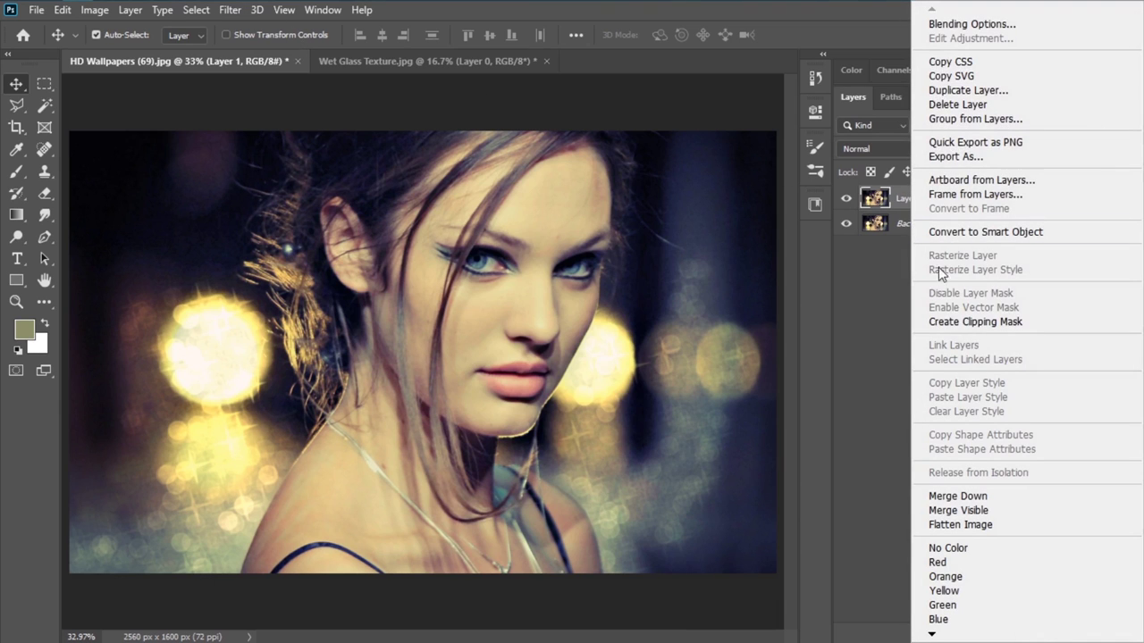
pyautogui.click(992, 232)
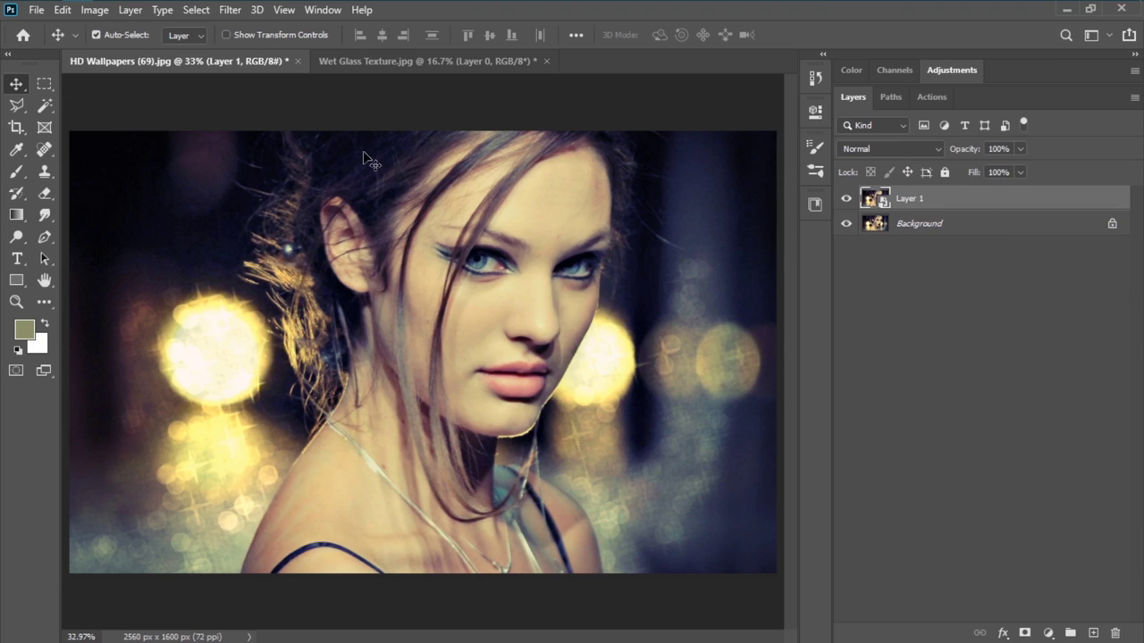
# Apply a Box Blur with a radius of 17 pixels to the portrait smart object
pyautogui.click(230, 10)
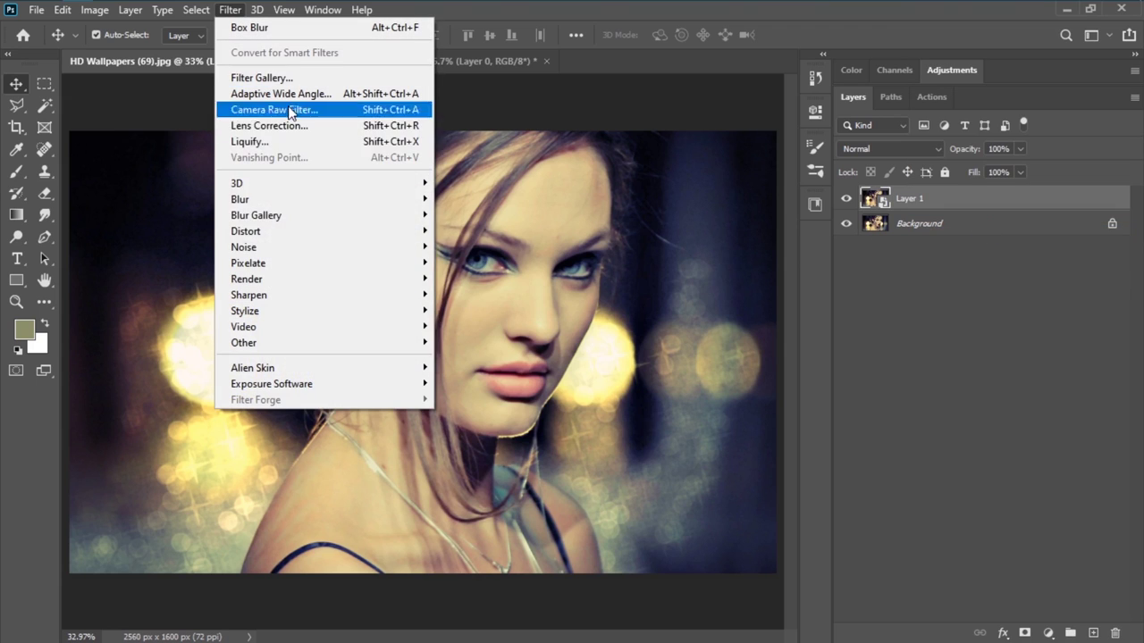
pyautogui.moveTo(386, 206)
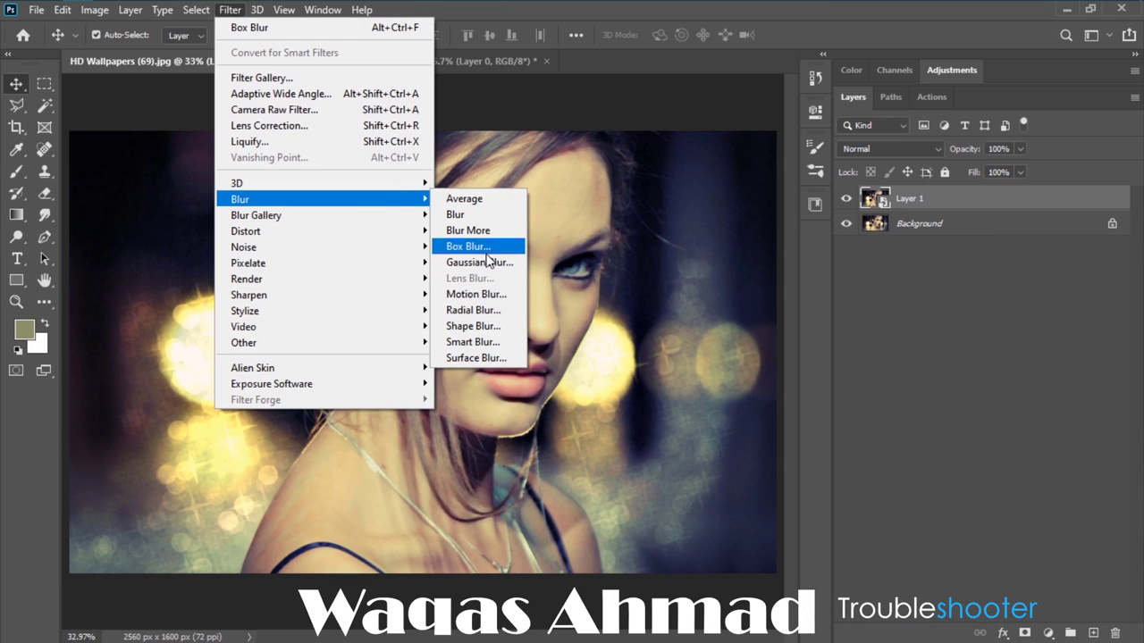
pyautogui.click(459, 247)
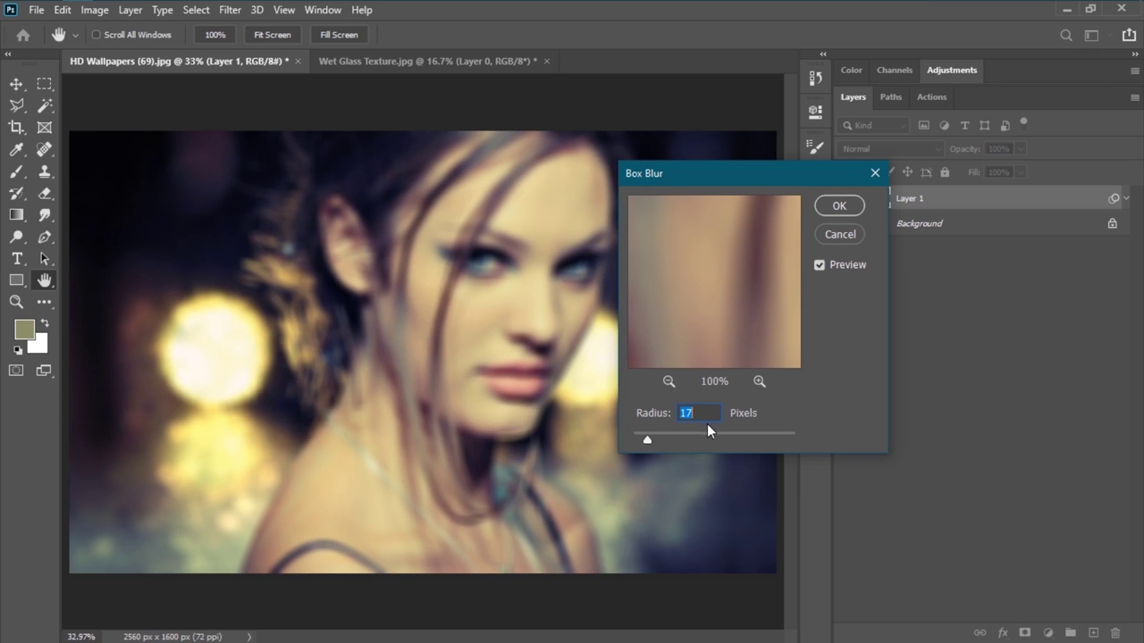
pyautogui.moveTo(664, 420); pyautogui.dragTo(664, 420)
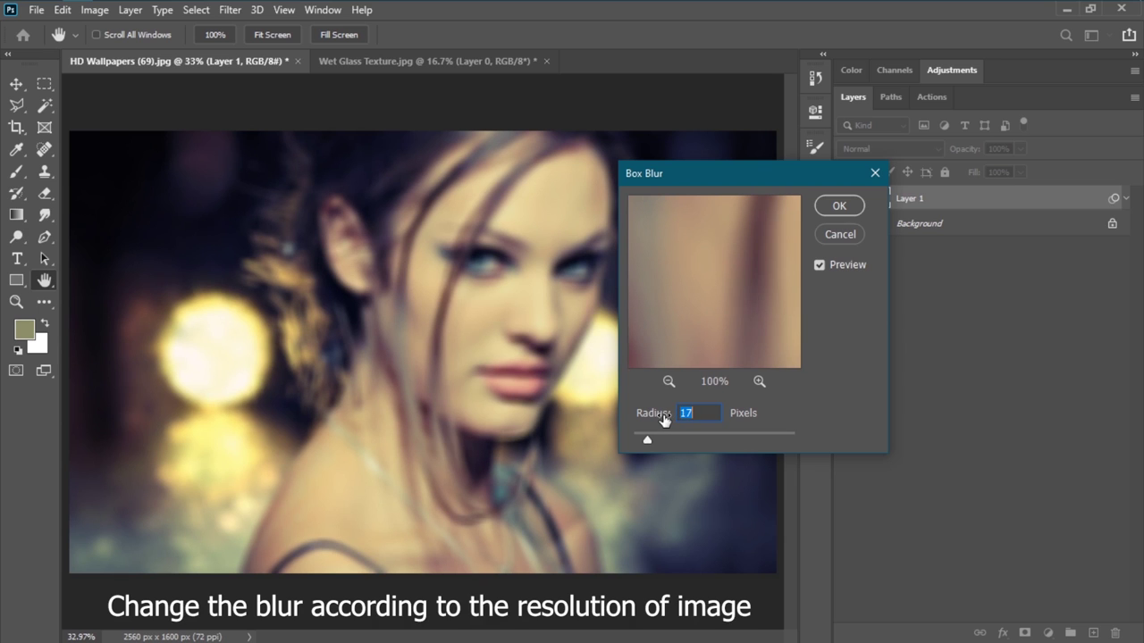
pyautogui.click(837, 207)
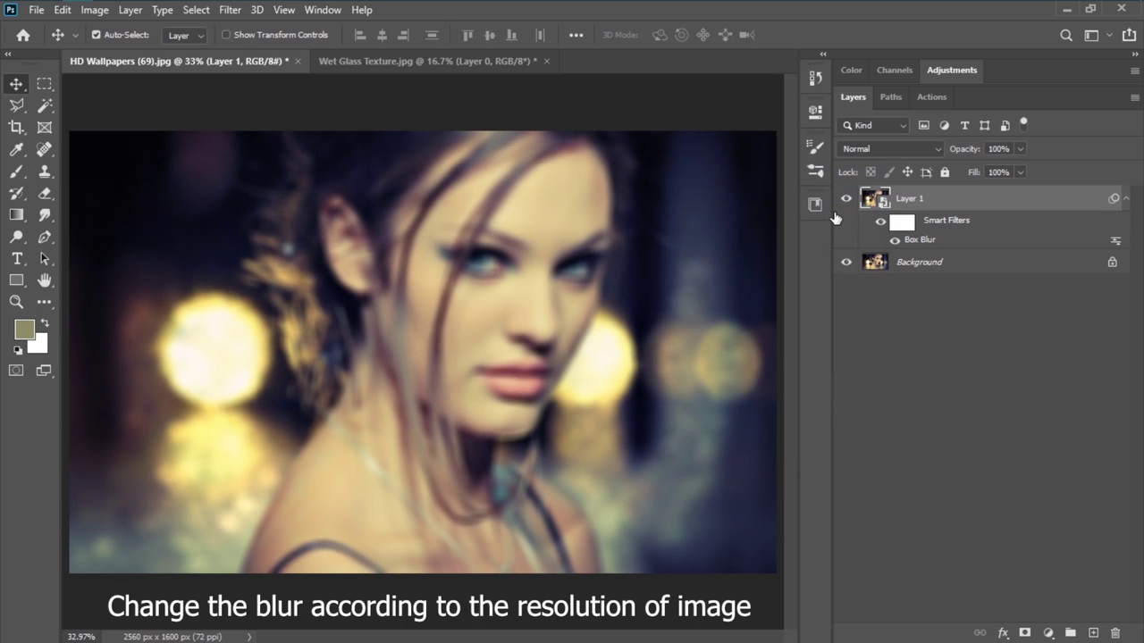
# Copy the wet glass texture into the portrait document as the top layer and scale it to about 60%, centred over the canvas
pyautogui.click(385, 60)
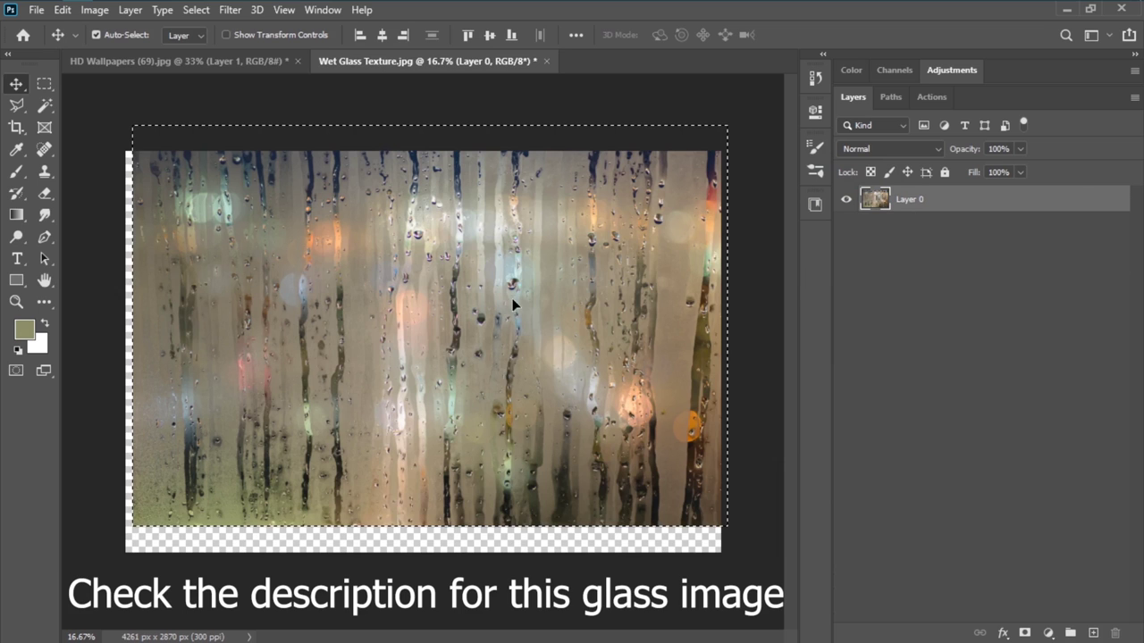
pyautogui.moveTo(554, 298); pyautogui.dragTo(464, 399)
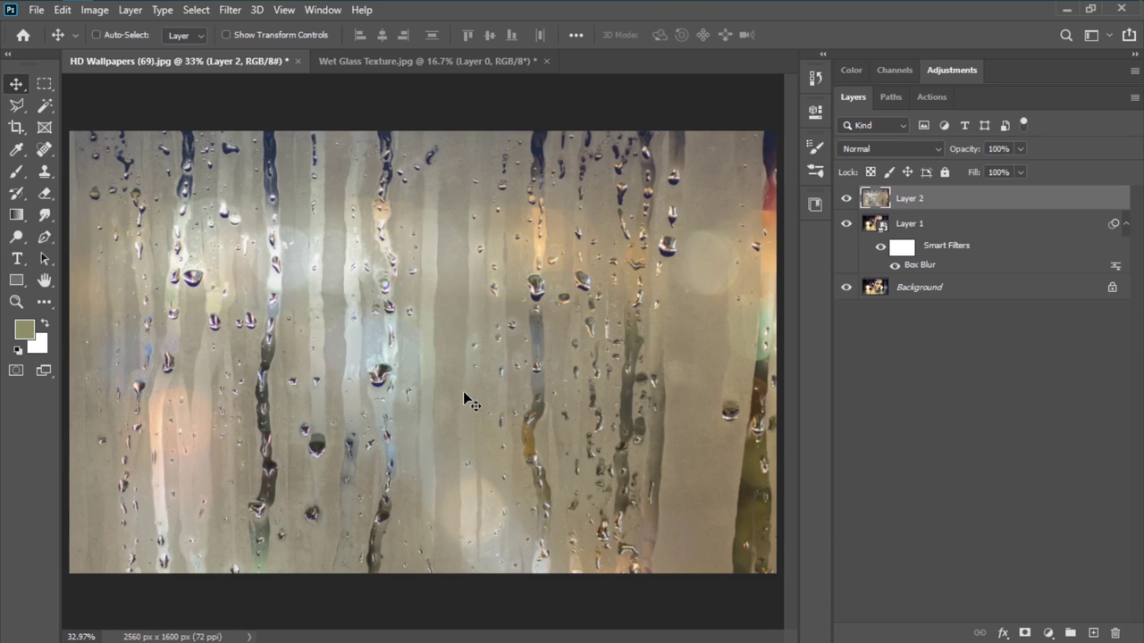
pyautogui.hotkey('ctrl', '-')
pyautogui.hotkey('ctrl', '-')
pyautogui.hotkey('ctrl', 't')
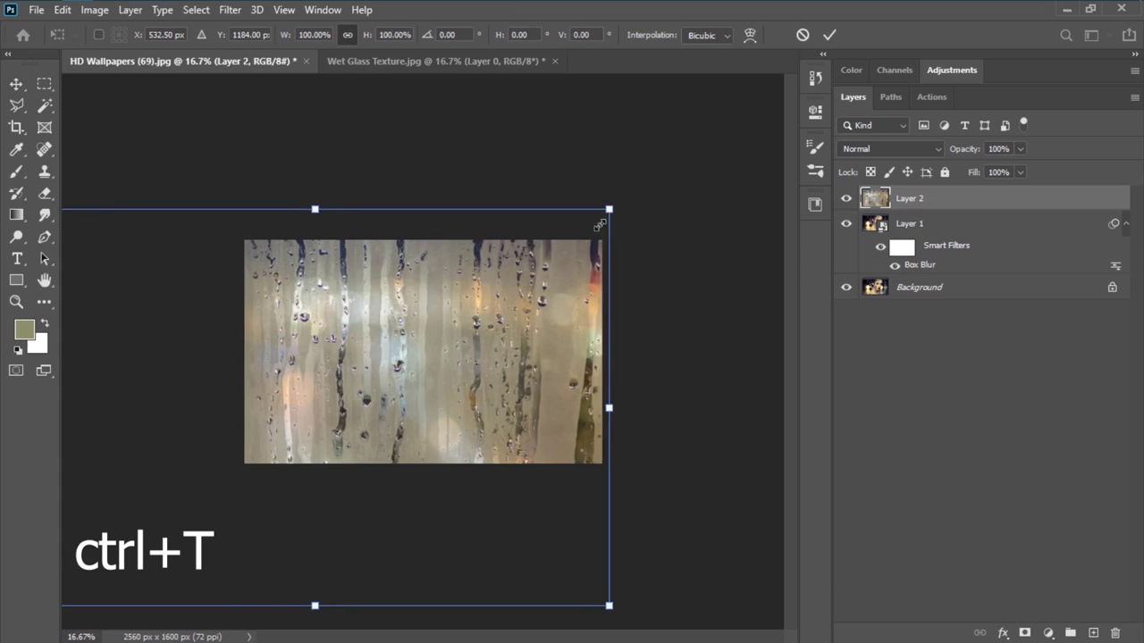
pyautogui.moveTo(616, 205); pyautogui.dragTo(385, 358)
pyautogui.moveTo(246, 464); pyautogui.dragTo(428, 361)
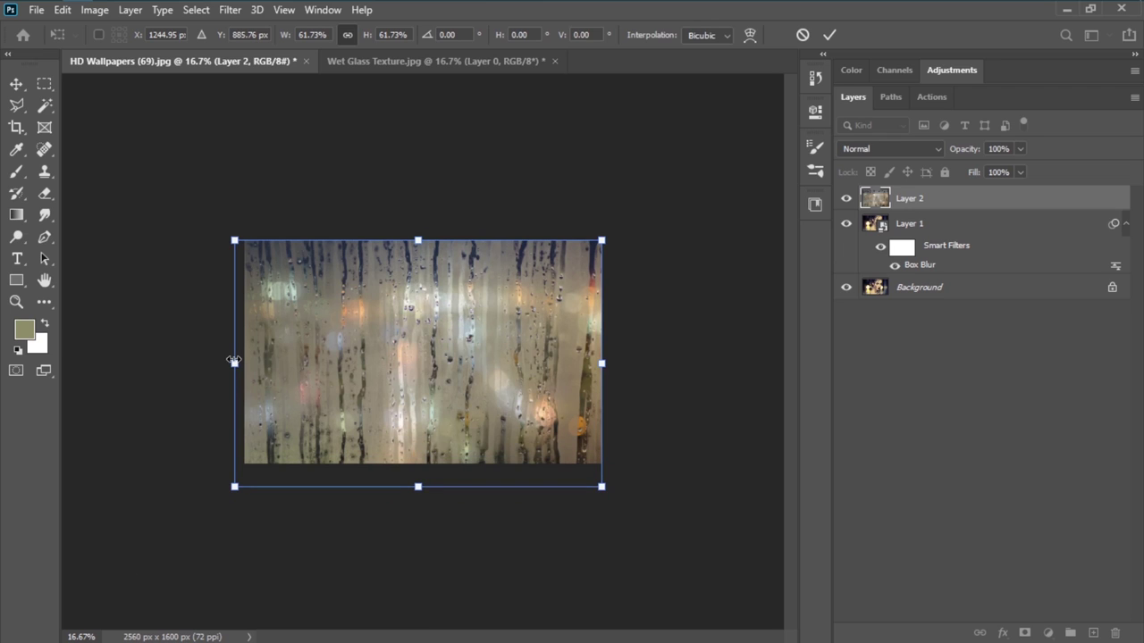
pyautogui.moveTo(234, 361); pyautogui.dragTo(243, 360)
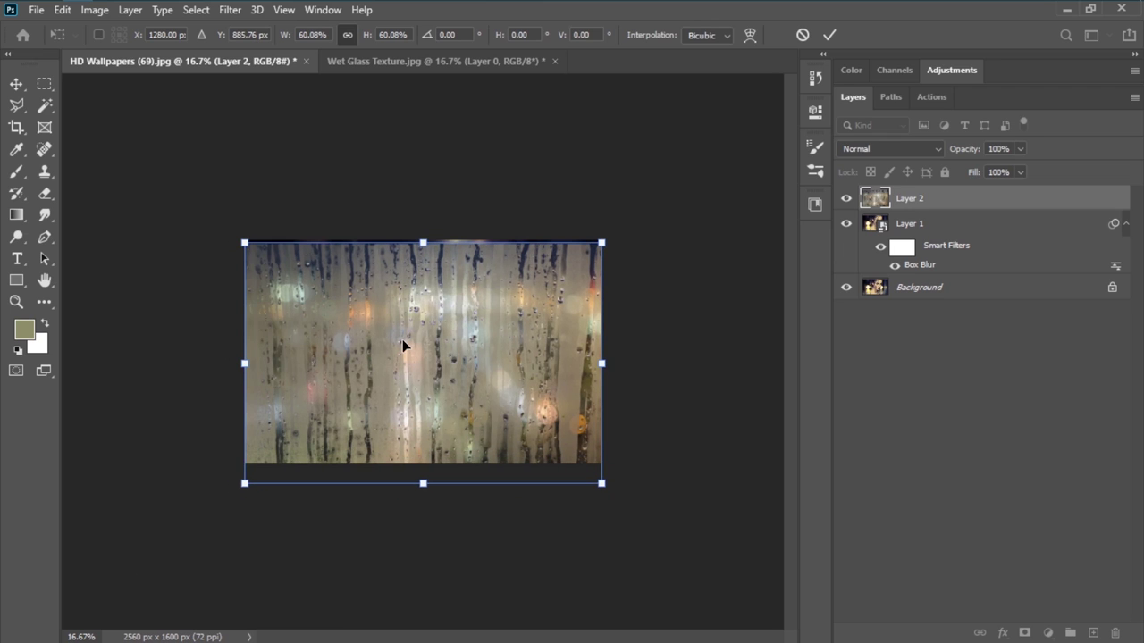
pyautogui.moveTo(403, 339); pyautogui.dragTo(402, 339)
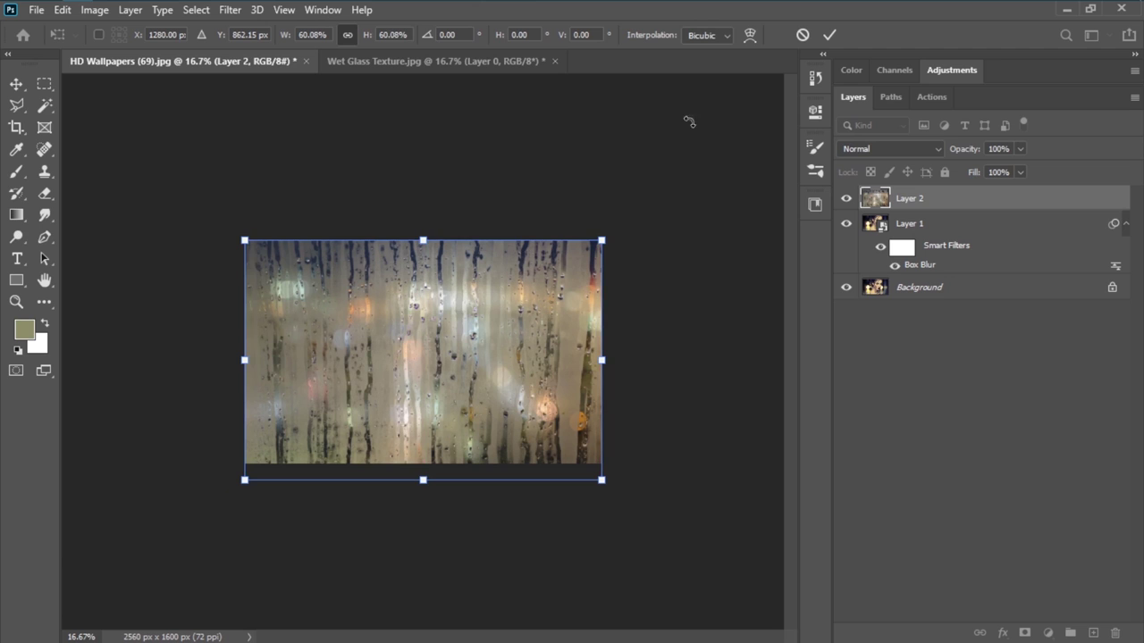
pyautogui.moveTo(476, 337); pyautogui.dragTo(476, 329)
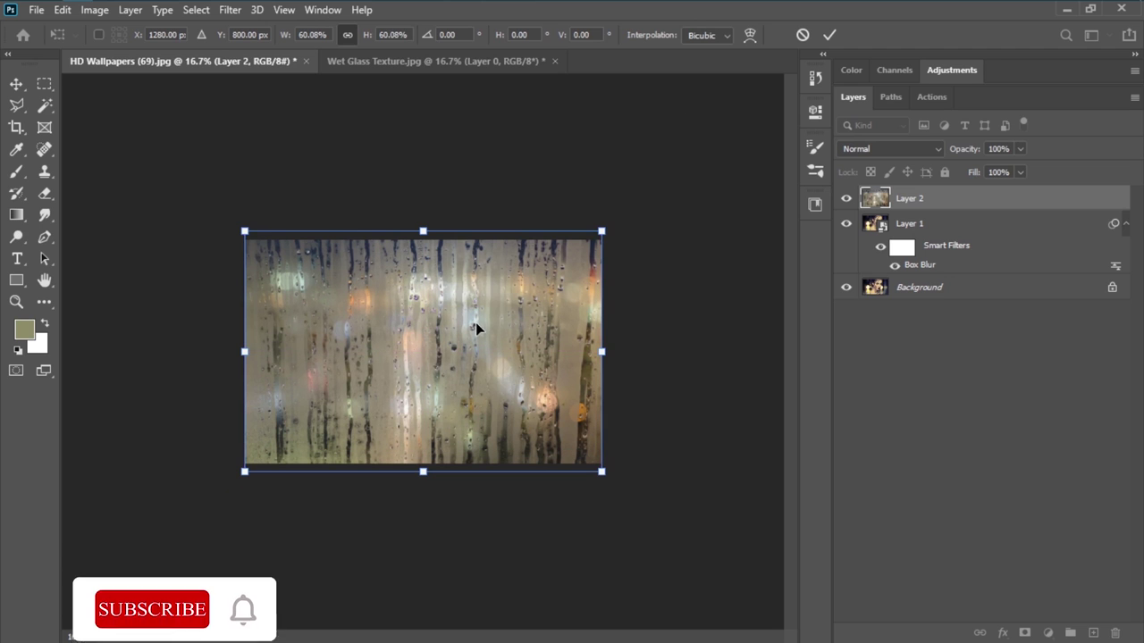
pyautogui.click(829, 35)
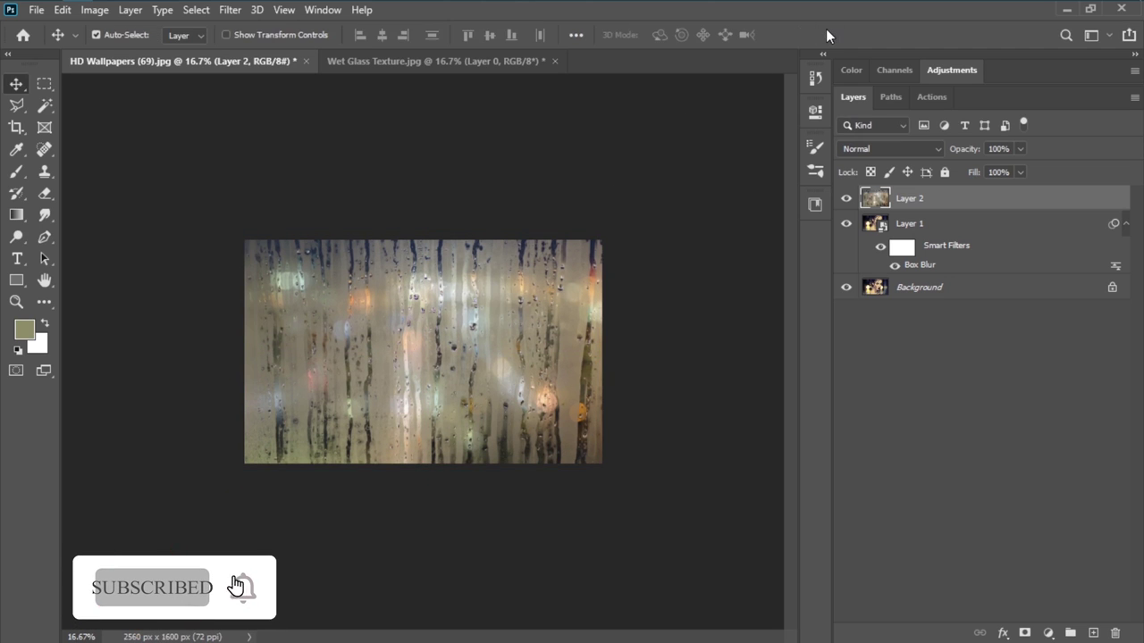
# Start a Color Range selection on the glass texture with Selection Preview set to None and Fuzziness 8
pyautogui.hotkey('ctrl', '+')
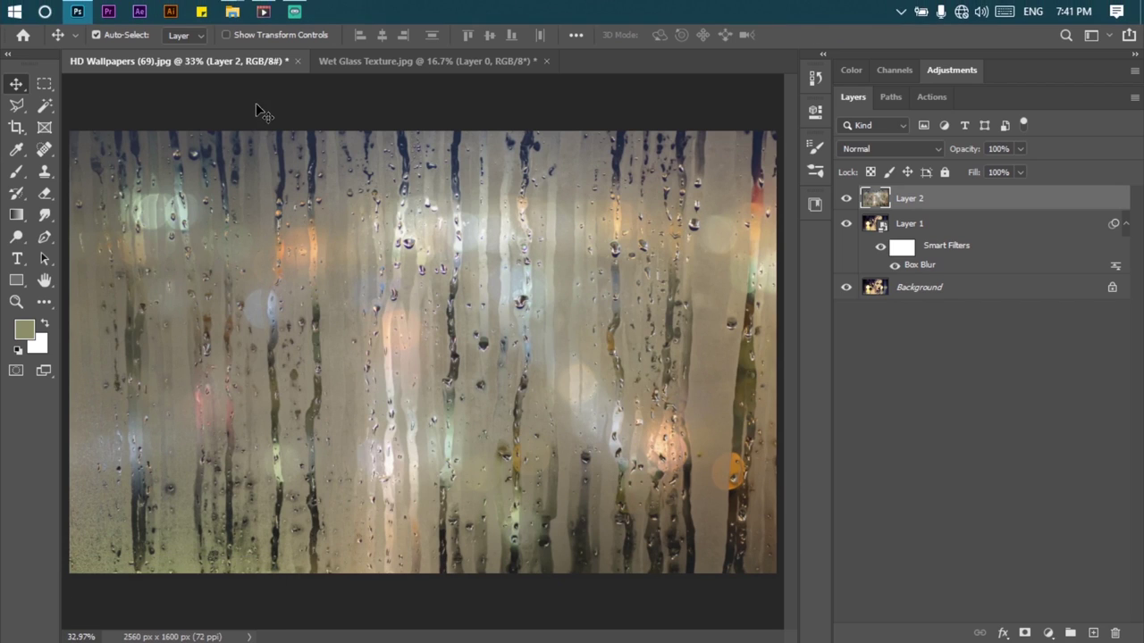
pyautogui.click(196, 10)
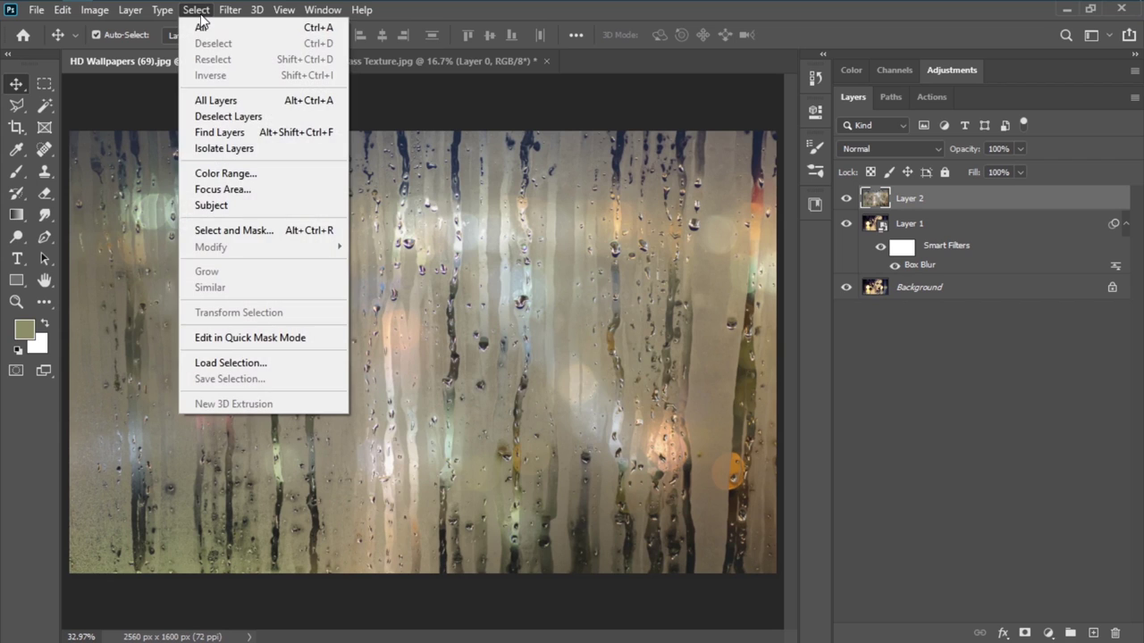
pyautogui.click(281, 173)
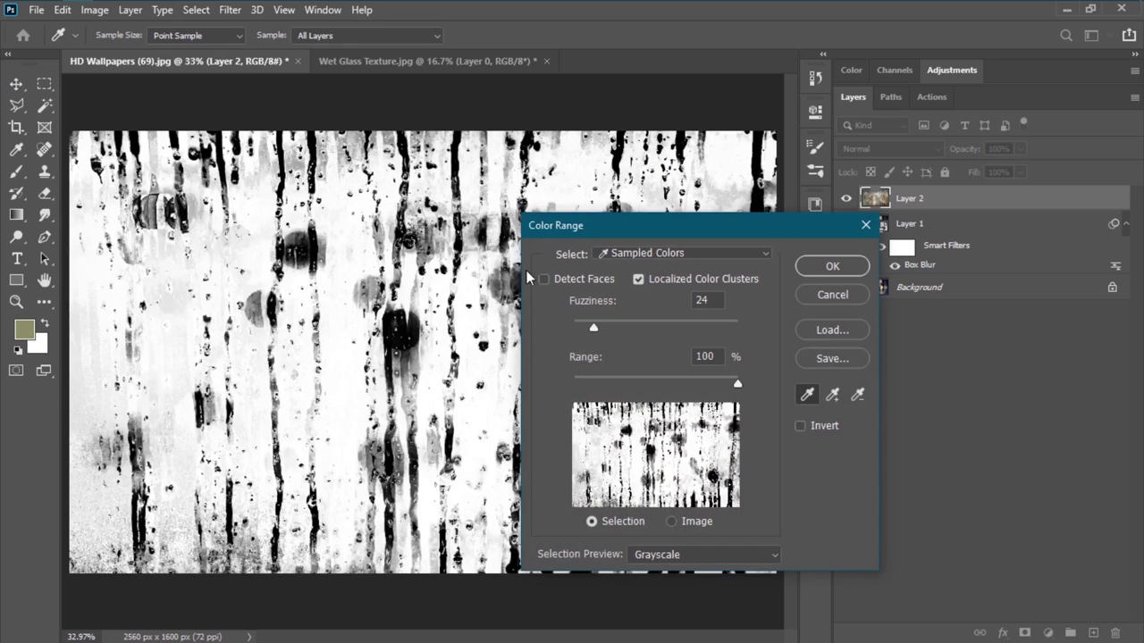
pyautogui.click(267, 209)
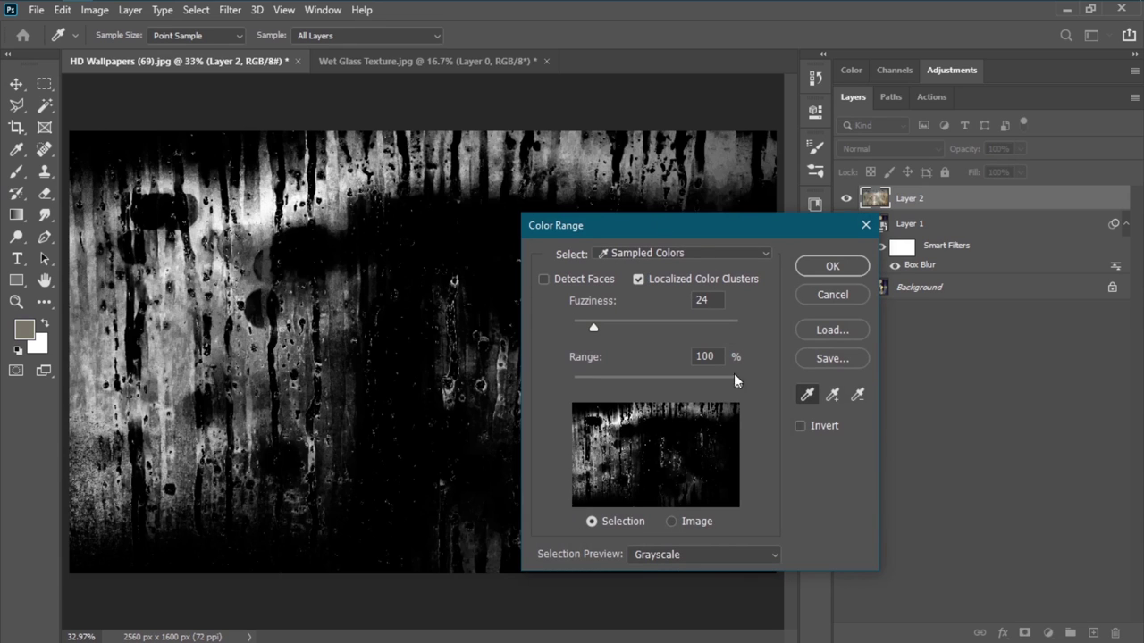
pyautogui.click(732, 554)
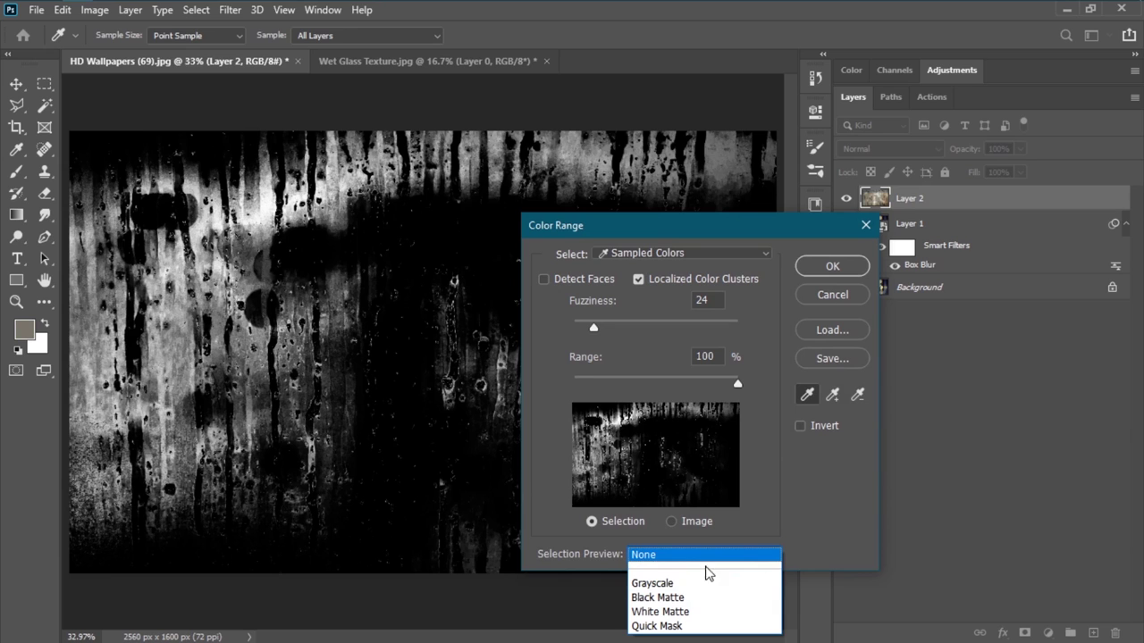
pyautogui.click(662, 555)
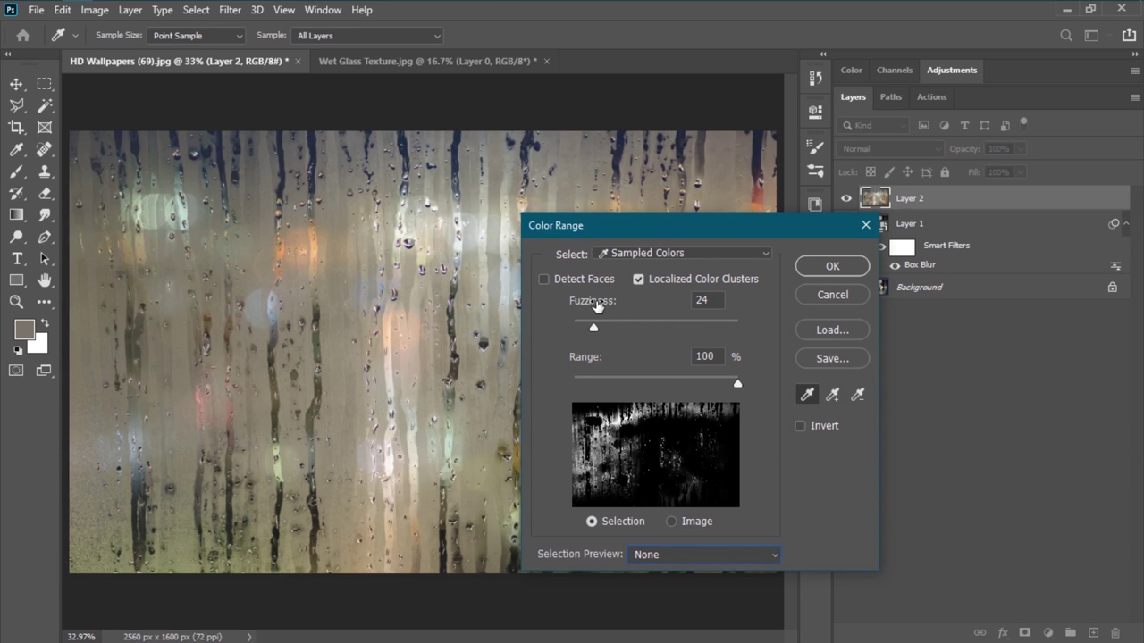
pyautogui.moveTo(596, 304); pyautogui.dragTo(581, 305)
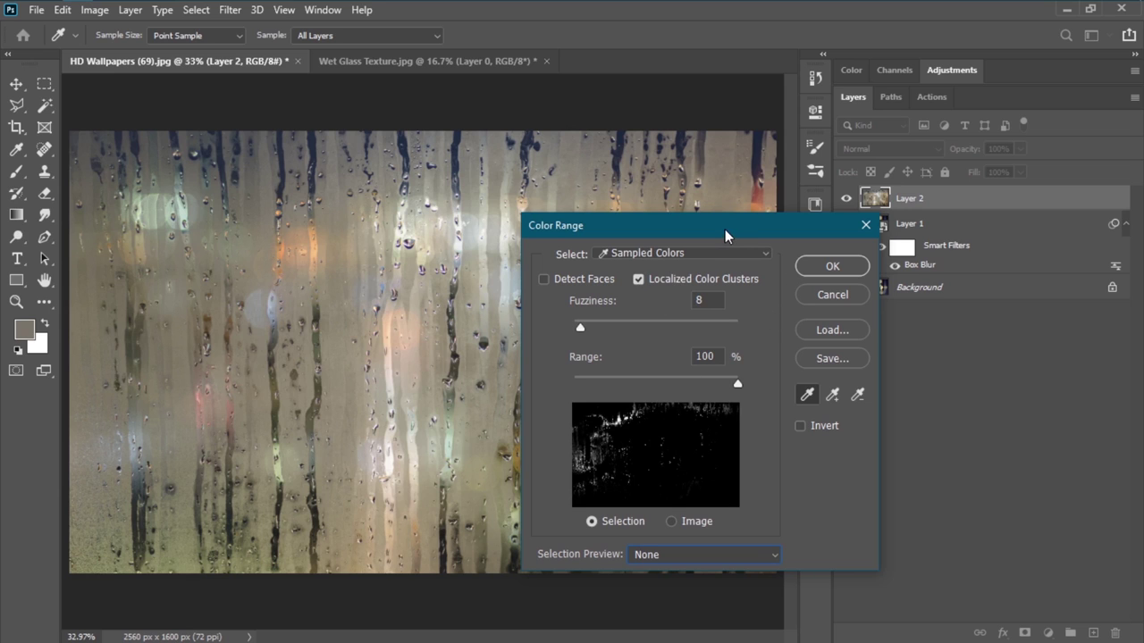
# Sample the dry glass near the texture's upper-right corner and add the dry areas along its right side to the color range
pyautogui.moveTo(725, 235); pyautogui.dragTo(937, 186)
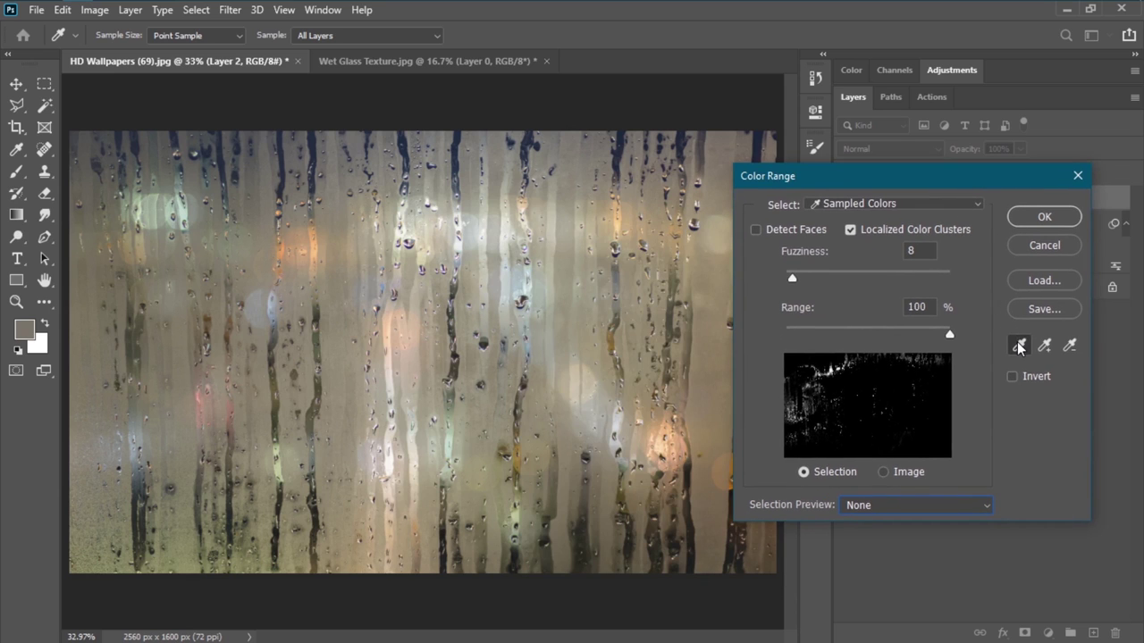
pyautogui.moveTo(804, 177); pyautogui.dragTo(848, 198)
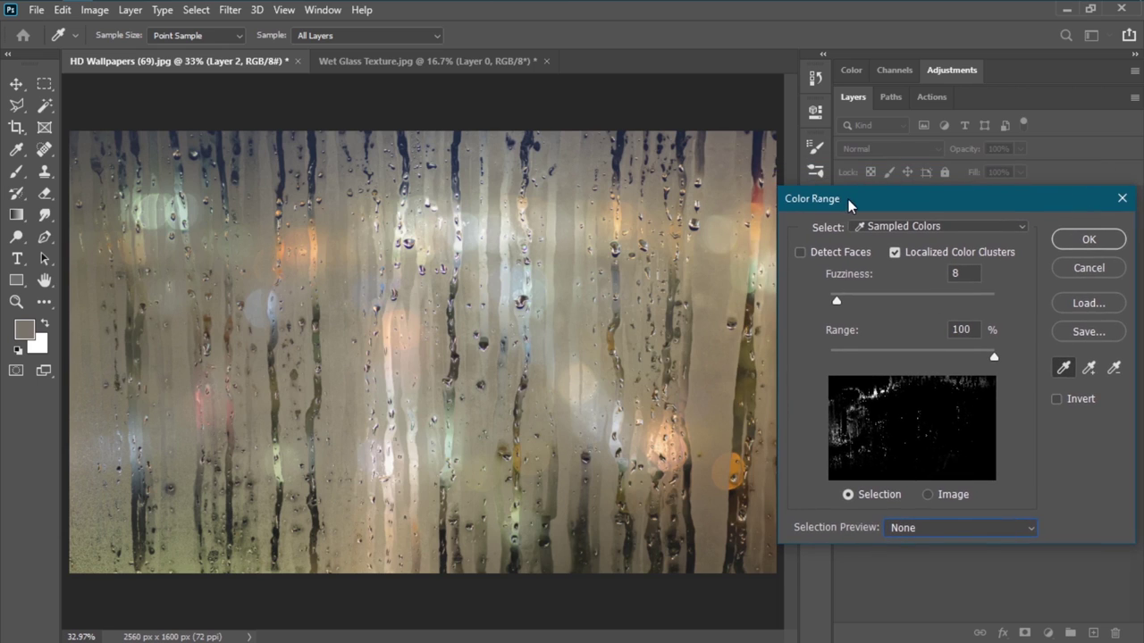
pyautogui.click(731, 140)
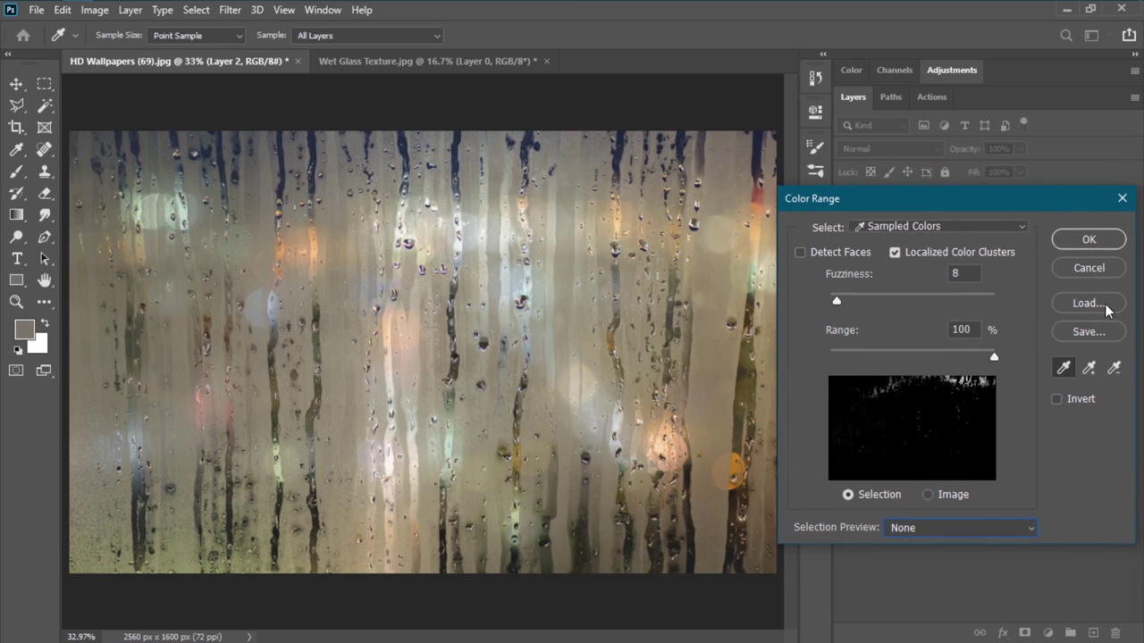
pyautogui.click(1088, 368)
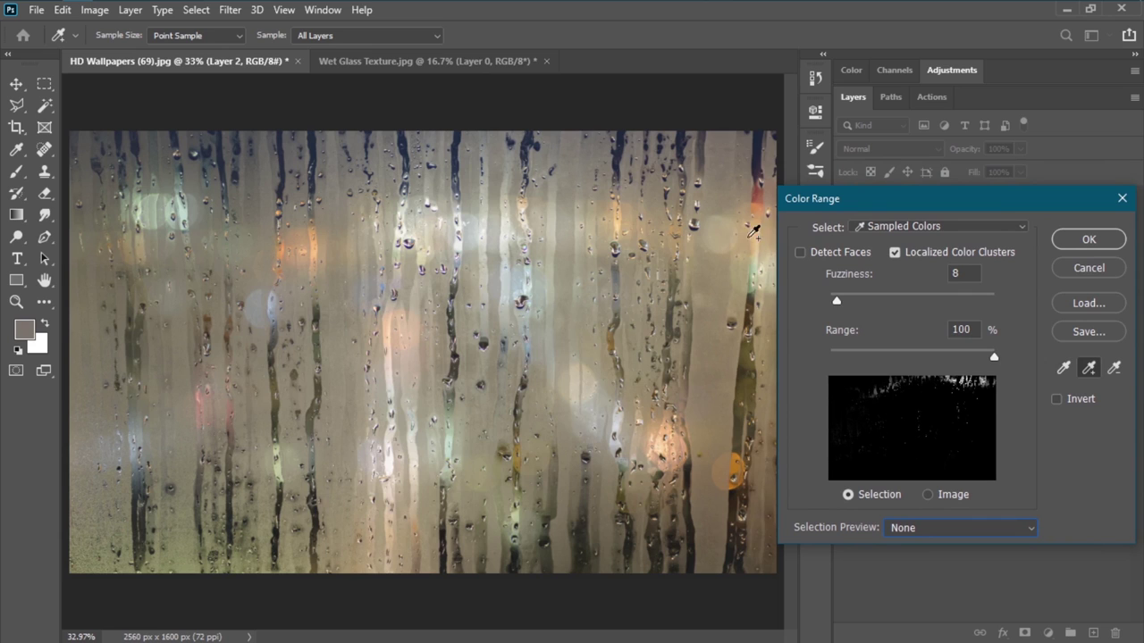
pyautogui.click(724, 180)
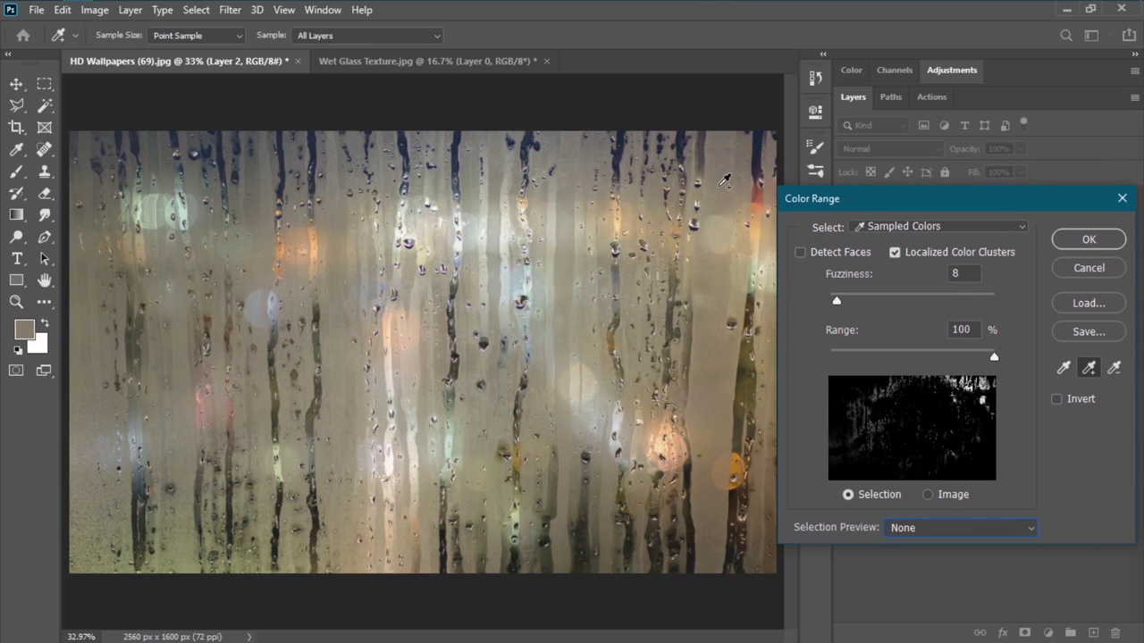
pyautogui.moveTo(723, 300)
pyautogui.mouseDown()
pyautogui.moveTo(714, 540)
pyautogui.moveTo(771, 511)
pyautogui.moveTo(772, 341)
pyautogui.mouseUp()
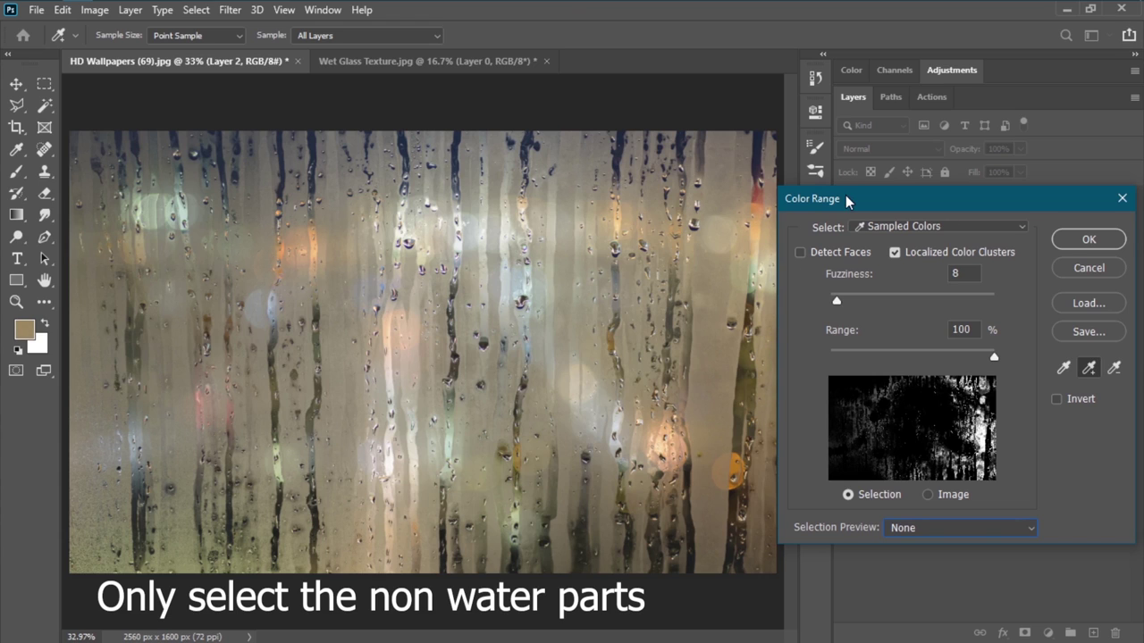
# Add the remaining non-water areas across the rest of the glass texture to the sampled colors
pyautogui.moveTo(845, 195); pyautogui.dragTo(856, 197)
pyautogui.moveTo(774, 214)
pyautogui.mouseDown()
pyautogui.moveTo(771, 152)
pyautogui.moveTo(658, 248)
pyautogui.moveTo(636, 142)
pyautogui.moveTo(639, 492)
pyautogui.moveTo(701, 496)
pyautogui.moveTo(708, 431)
pyautogui.moveTo(689, 403)
pyautogui.moveTo(655, 386)
pyautogui.moveTo(634, 261)
pyautogui.moveTo(627, 287)
pyautogui.moveTo(572, 148)
pyautogui.moveTo(566, 534)
pyautogui.moveTo(475, 395)
pyautogui.moveTo(469, 347)
pyautogui.moveTo(493, 290)
pyautogui.moveTo(499, 165)
pyautogui.moveTo(471, 141)
pyautogui.moveTo(470, 174)
pyautogui.moveTo(436, 149)
pyautogui.moveTo(386, 148)
pyautogui.moveTo(389, 205)
pyautogui.moveTo(337, 161)
pyautogui.moveTo(268, 142)
pyautogui.moveTo(263, 281)
pyautogui.moveTo(334, 307)
pyautogui.moveTo(423, 372)
pyautogui.moveTo(434, 545)
pyautogui.moveTo(347, 364)
pyautogui.moveTo(333, 526)
pyautogui.moveTo(80, 306)
pyautogui.moveTo(89, 508)
pyautogui.moveTo(117, 554)
pyautogui.moveTo(176, 559)
pyautogui.moveTo(351, 505)
pyautogui.moveTo(592, 494)
pyautogui.moveTo(712, 568)
pyautogui.moveTo(750, 566)
pyautogui.moveTo(711, 504)
pyautogui.moveTo(578, 459)
pyautogui.moveTo(577, 493)
pyautogui.moveTo(94, 139)
pyautogui.mouseUp()
pyautogui.click(90, 144)
pyautogui.click(347, 249)
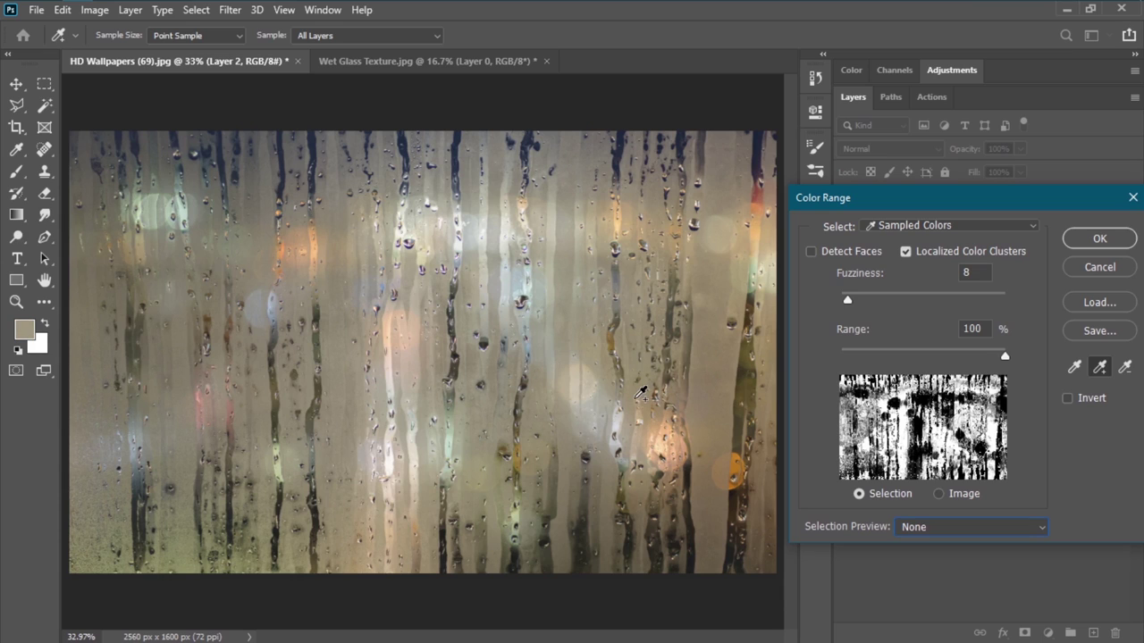
pyautogui.click(638, 397)
pyautogui.click(605, 443)
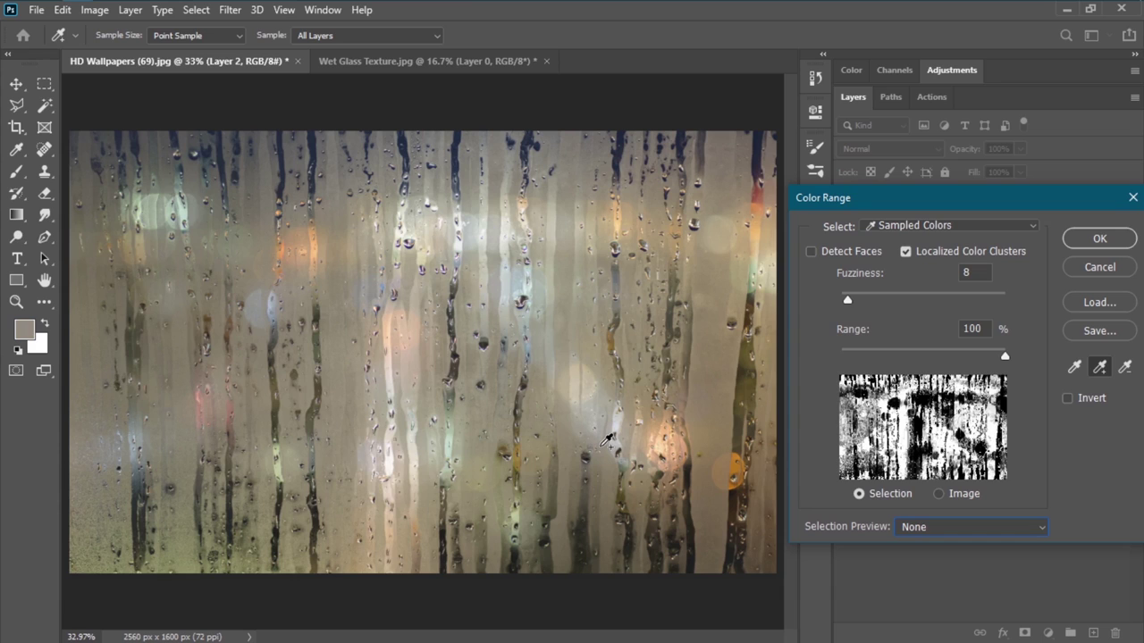
pyautogui.click(614, 479)
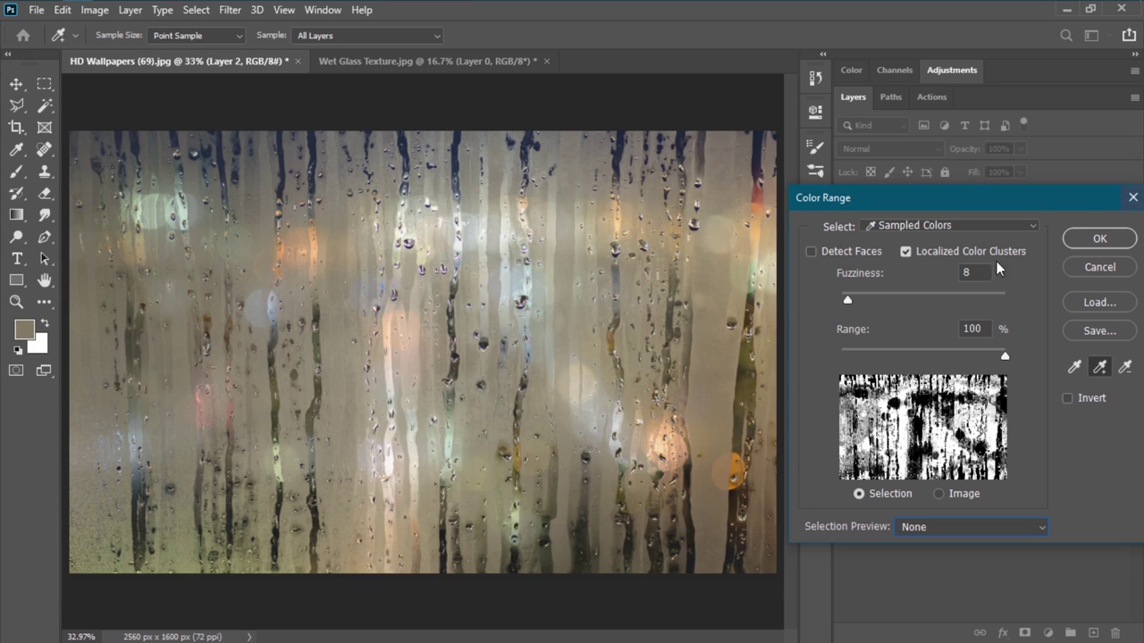
# Set the Color Range preview to Grayscale and the Fuzziness to 18
pyautogui.click(949, 533)
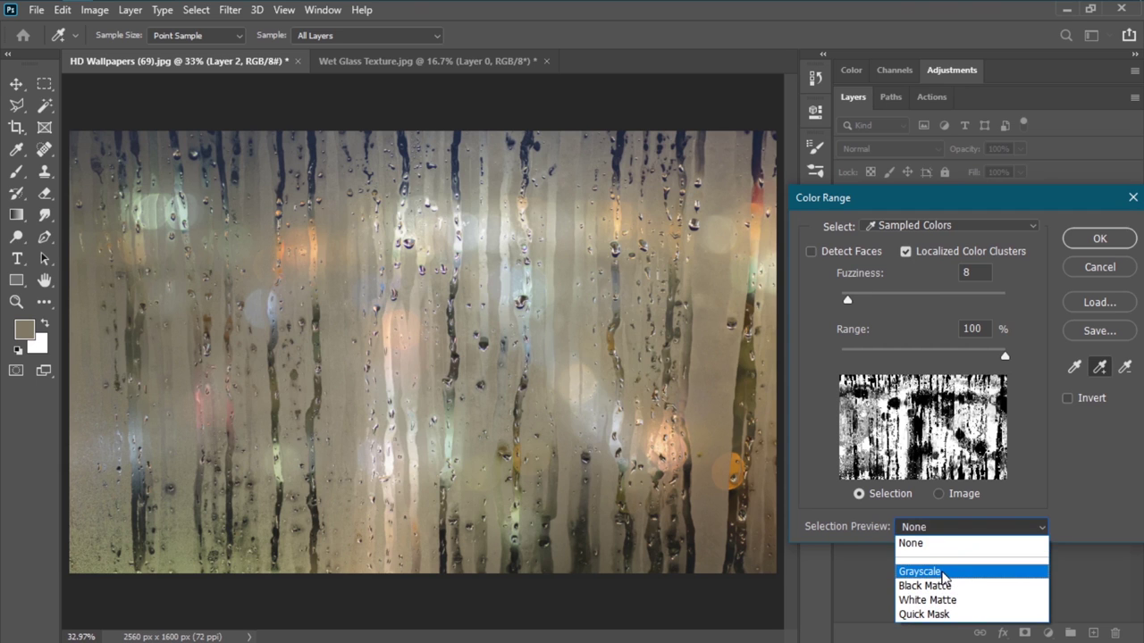
pyautogui.click(944, 572)
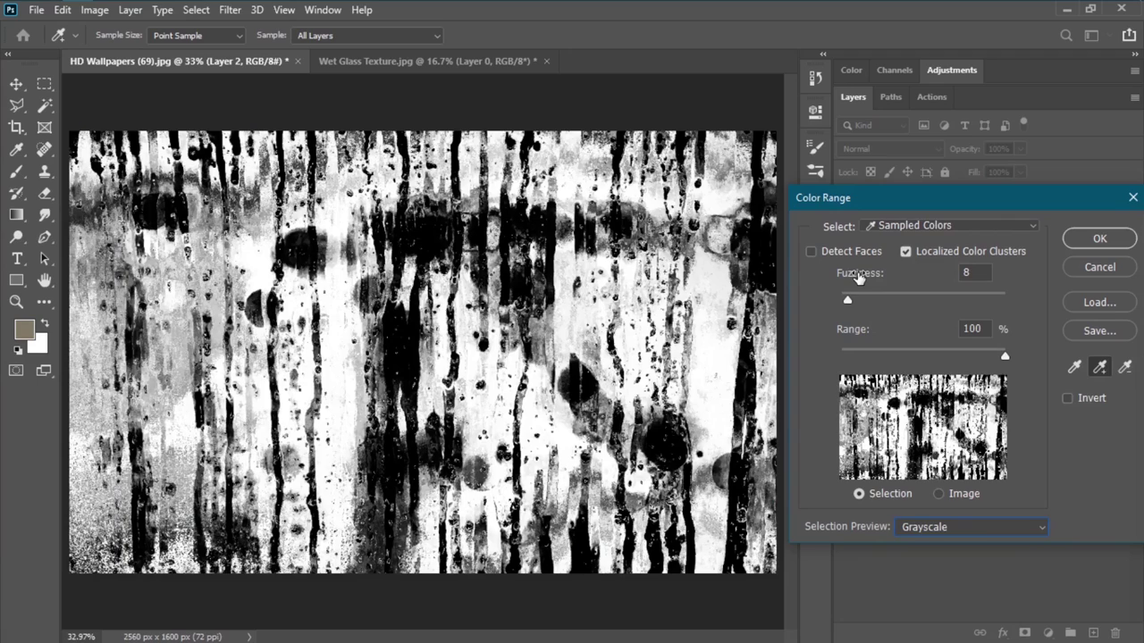
pyautogui.moveTo(858, 277); pyautogui.dragTo(863, 274)
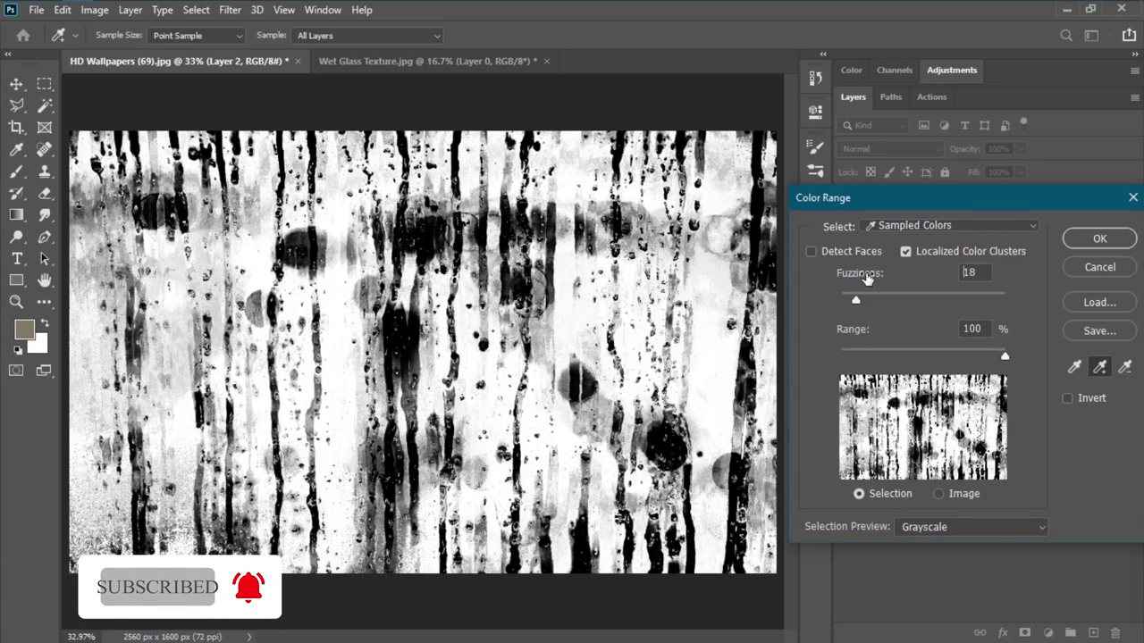
# Confirm the Color Range selection, hide the glass texture layer and apply the selection as a layer mask on the blurred Layer 1
pyautogui.moveTo(965, 197); pyautogui.dragTo(885, 163)
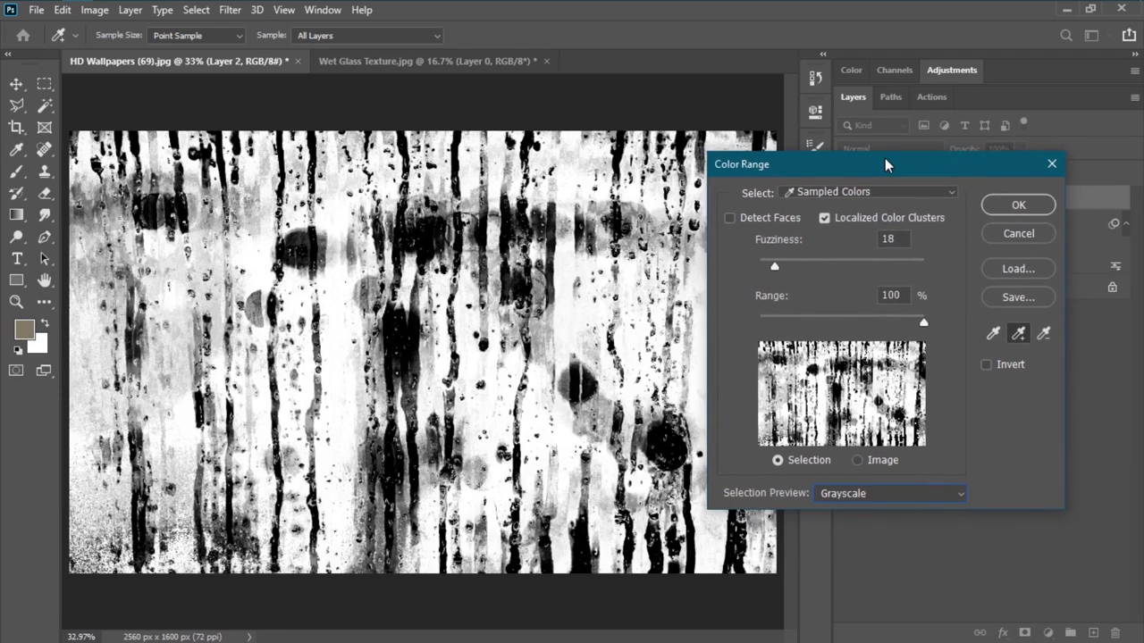
pyautogui.click(1013, 206)
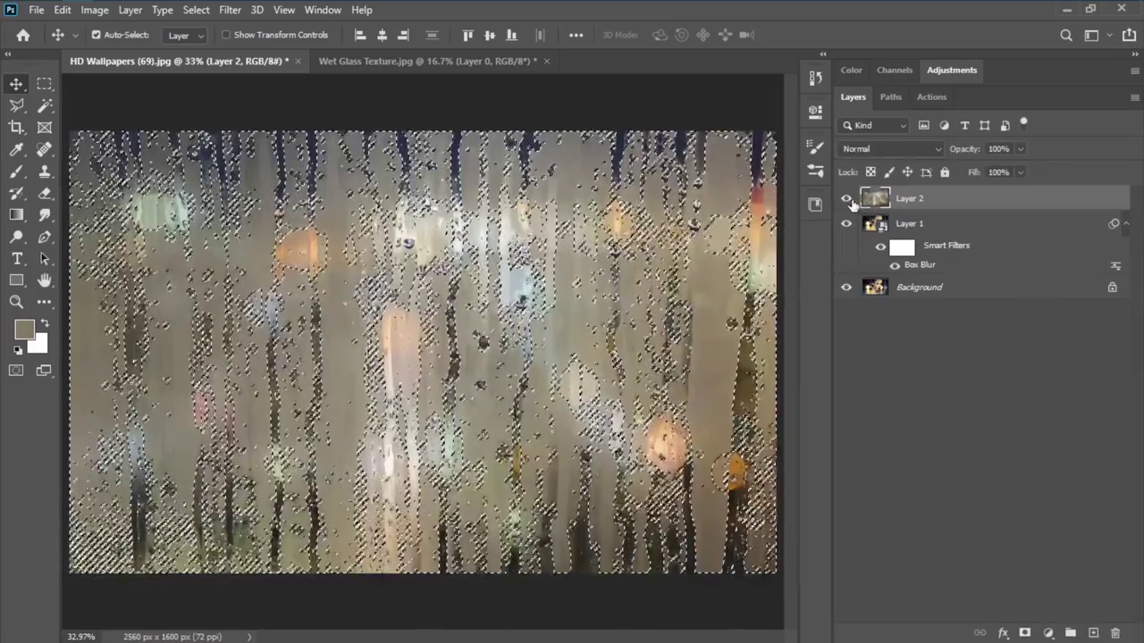
pyautogui.click(846, 199)
pyautogui.click(952, 224)
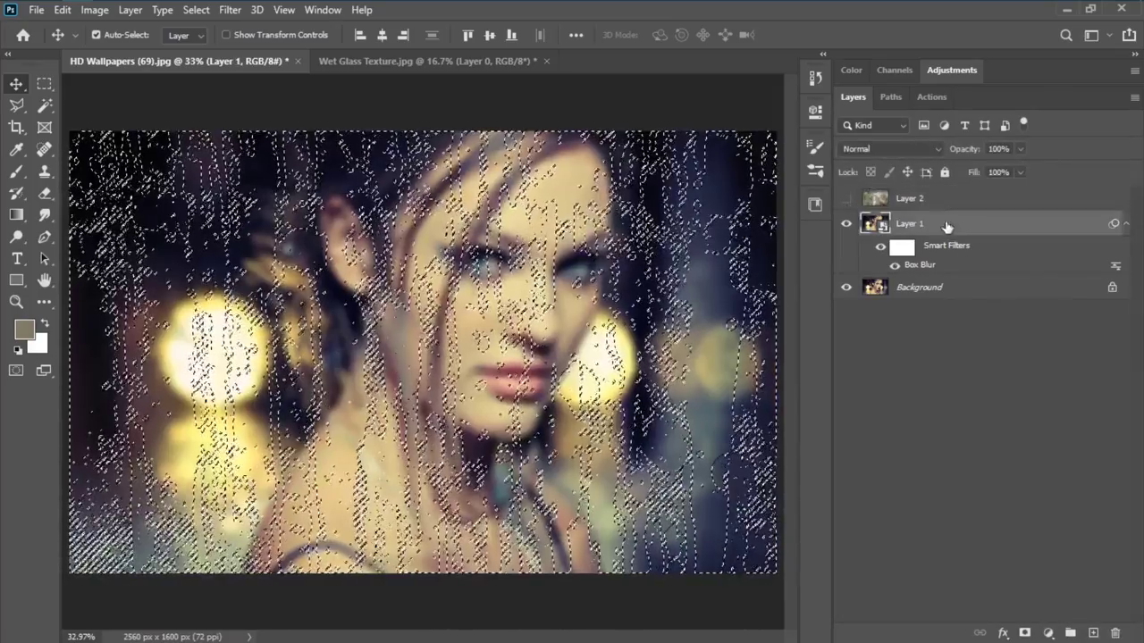
pyautogui.click(1026, 633)
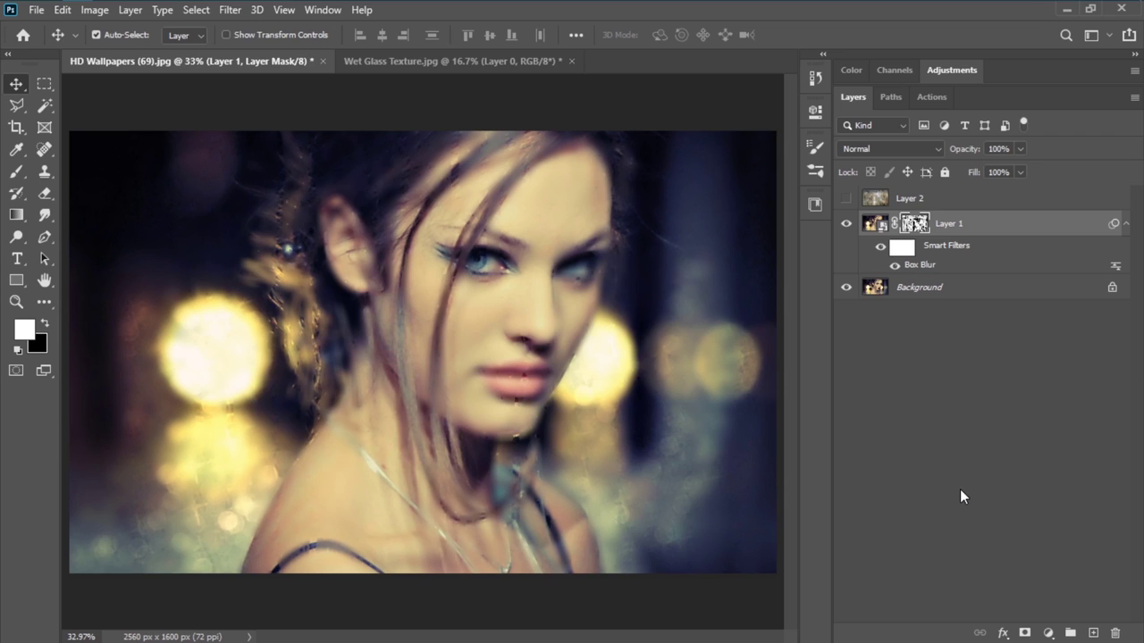
pyautogui.click(1124, 225)
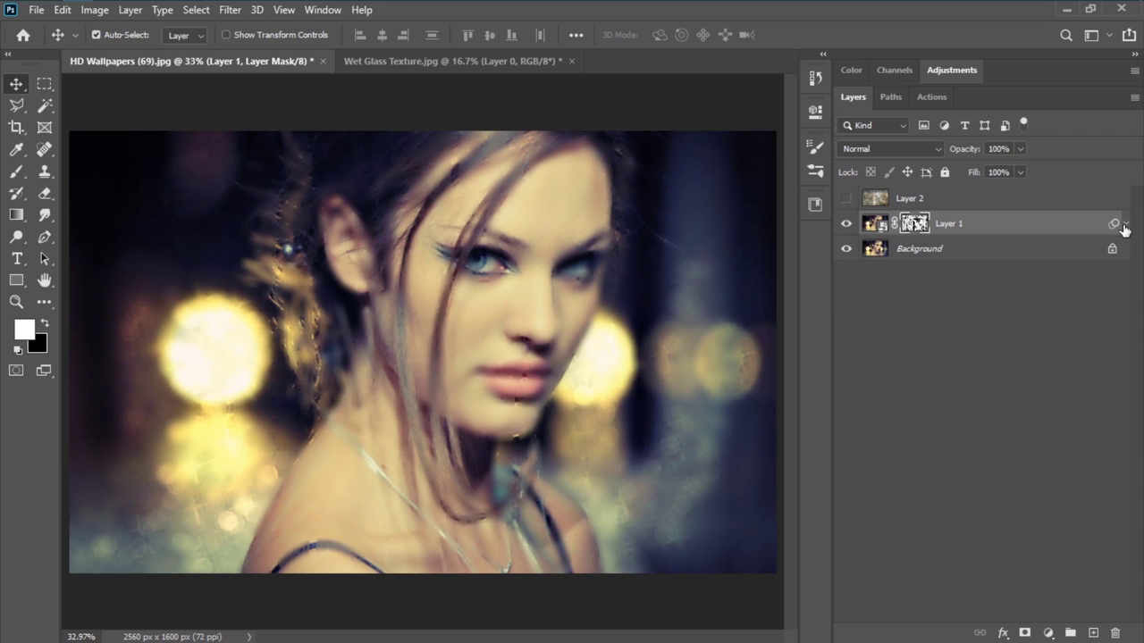
# Show the glass texture on Layer 2 again and set it to Hard Light blending at 65% opacity
pyautogui.click(847, 199)
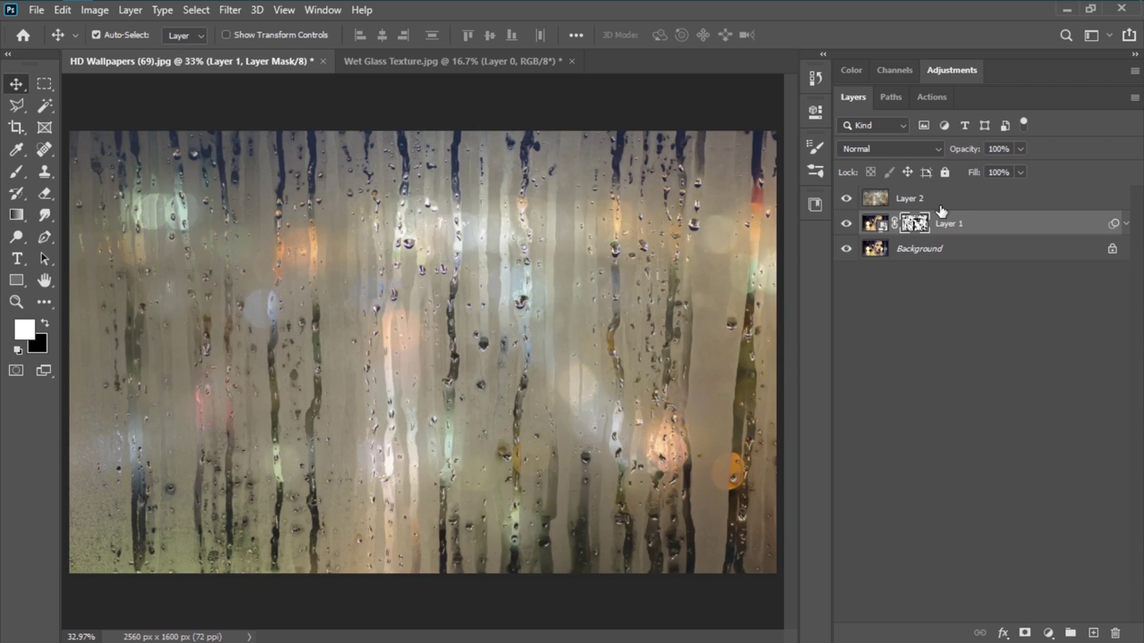
pyautogui.click(937, 202)
pyautogui.click(933, 152)
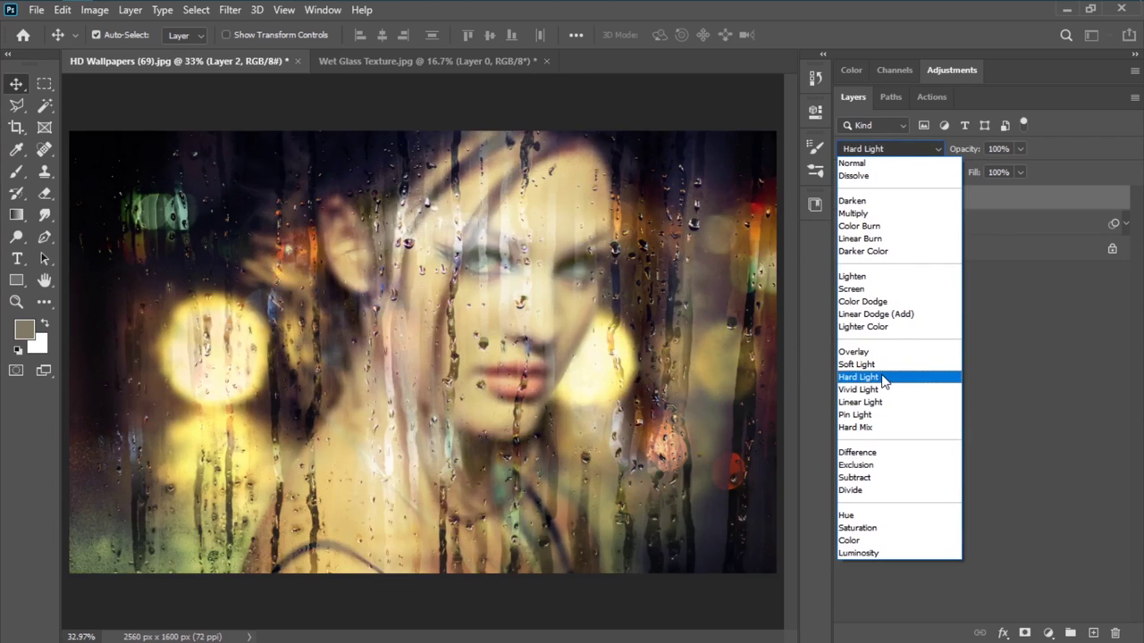
pyautogui.click(883, 378)
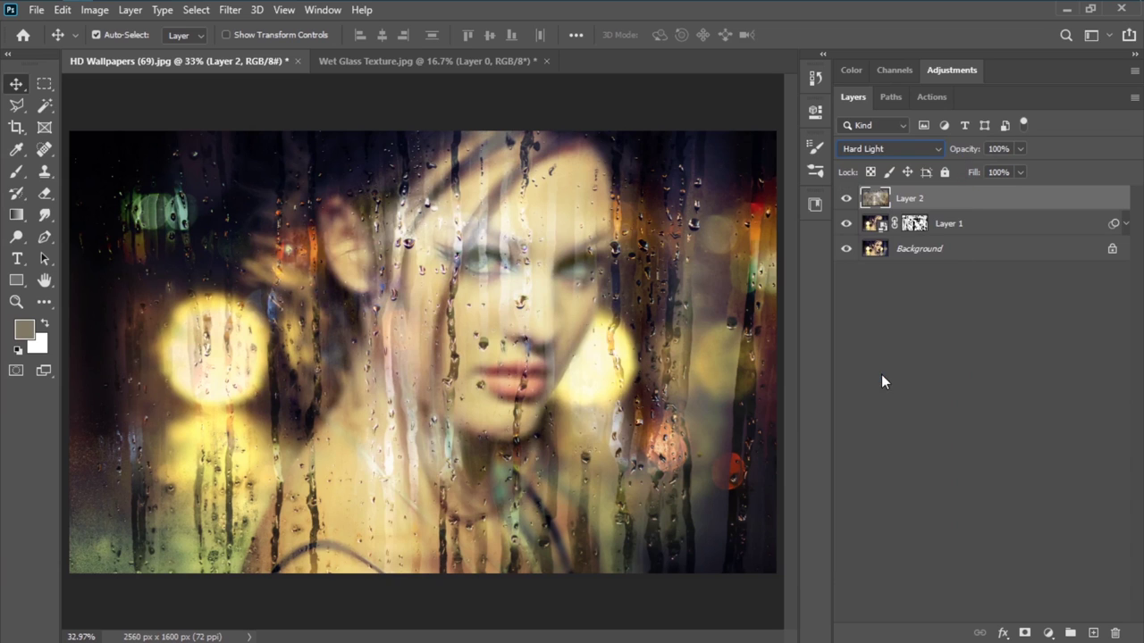
pyautogui.moveTo(970, 157)
pyautogui.mouseDown()
pyautogui.moveTo(934, 171)
pyautogui.moveTo(980, 154)
pyautogui.mouseUp()
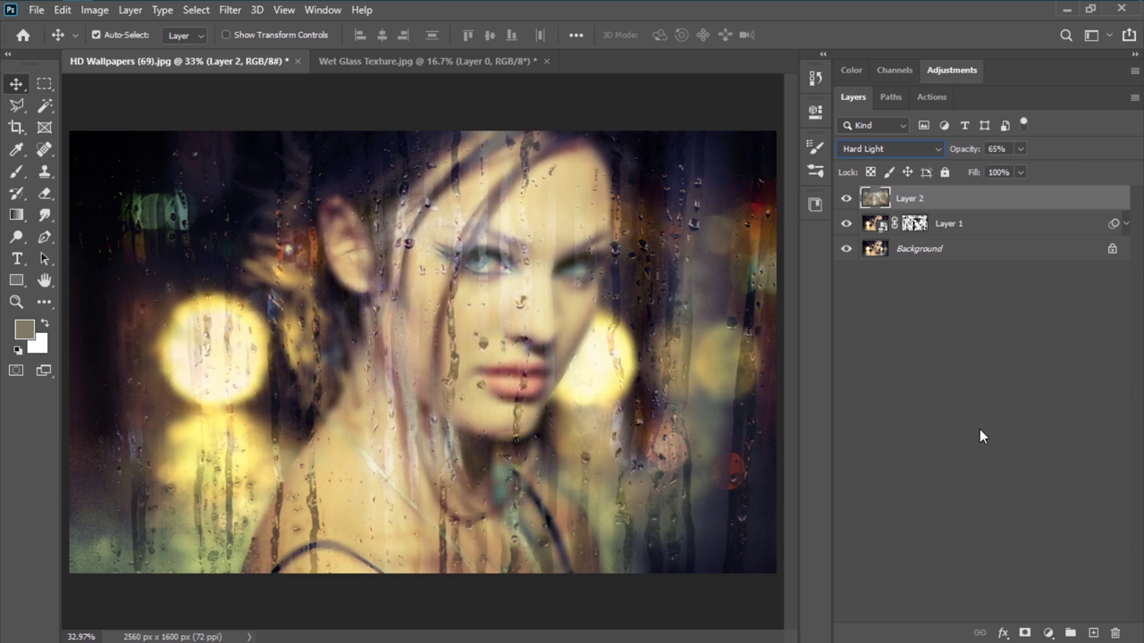
# Add a Hue/Saturation adjustment clipped to the glass texture layer with Saturation at -100
pyautogui.click(1049, 633)
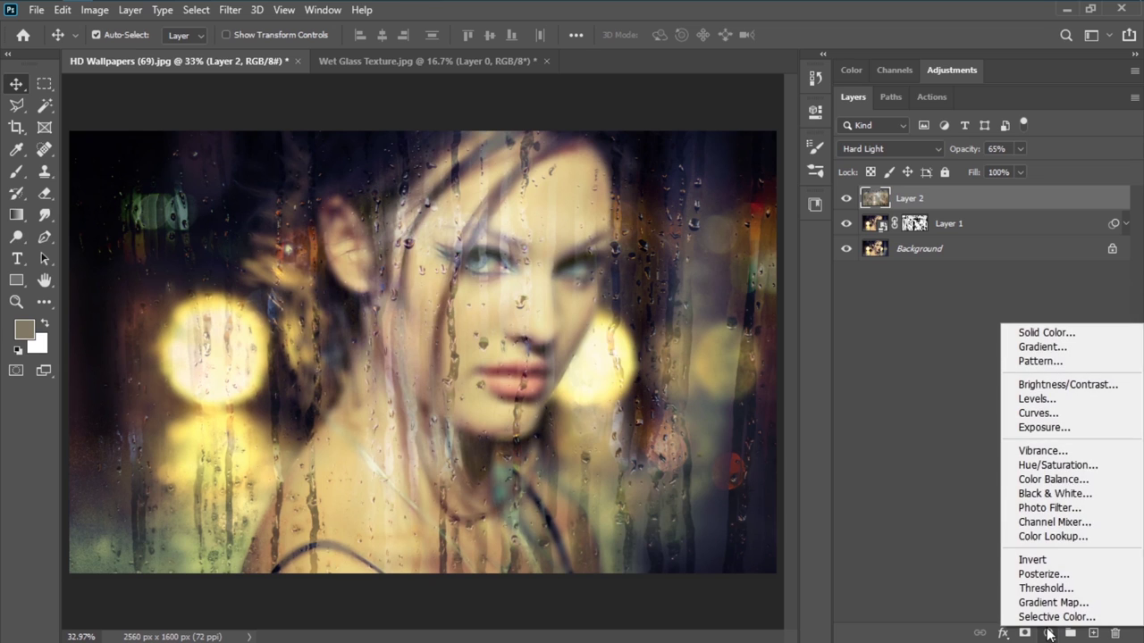
pyautogui.click(1031, 469)
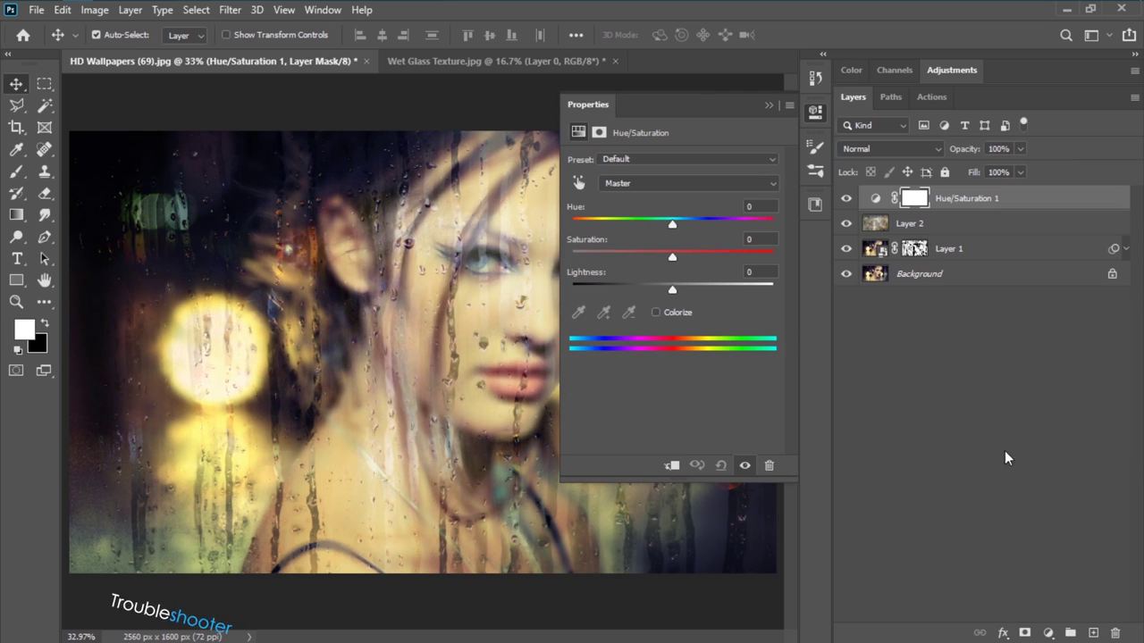
pyautogui.moveTo(672, 257); pyautogui.dragTo(536, 257)
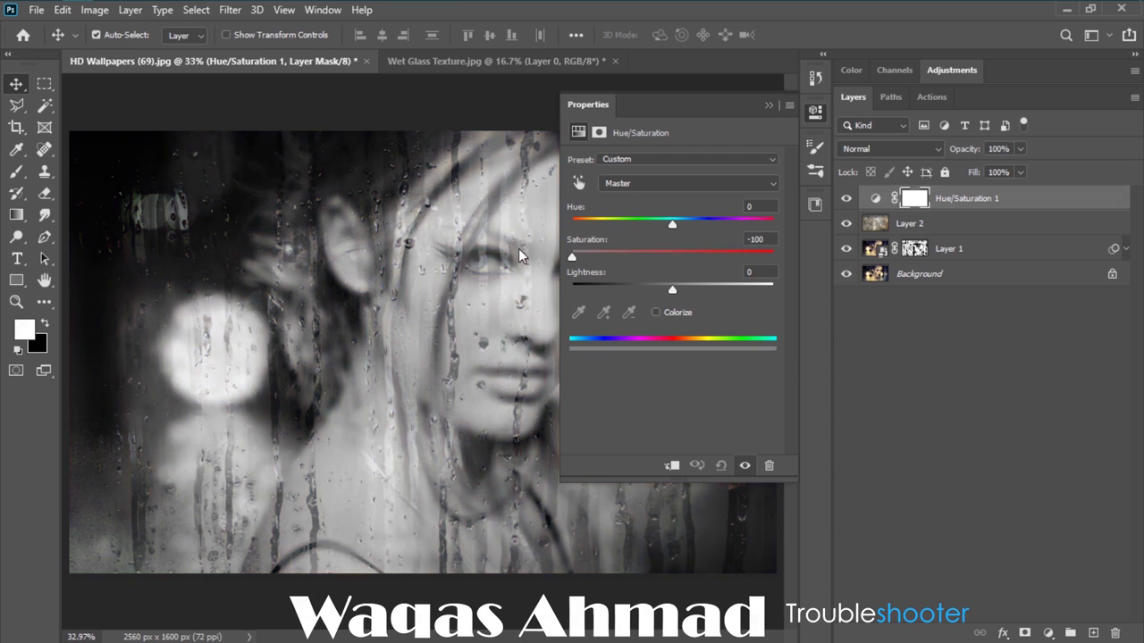
pyautogui.click(672, 466)
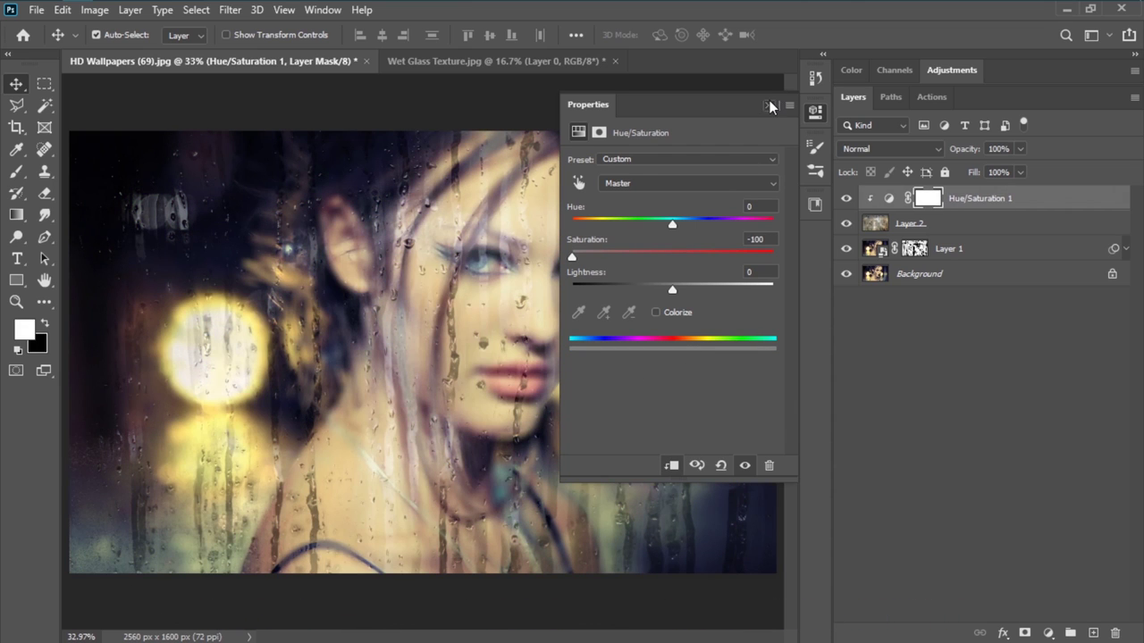
pyautogui.click(769, 106)
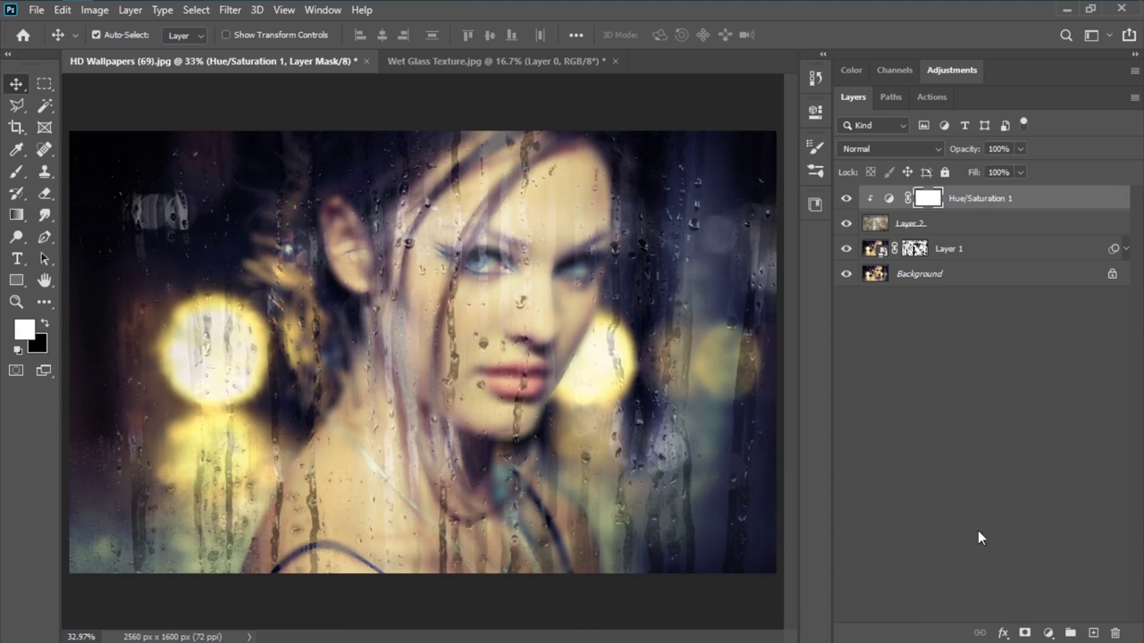
# Add a Curves adjustment clipped to the glass texture with its white point at input 235, and invert its mask
pyautogui.click(1047, 632)
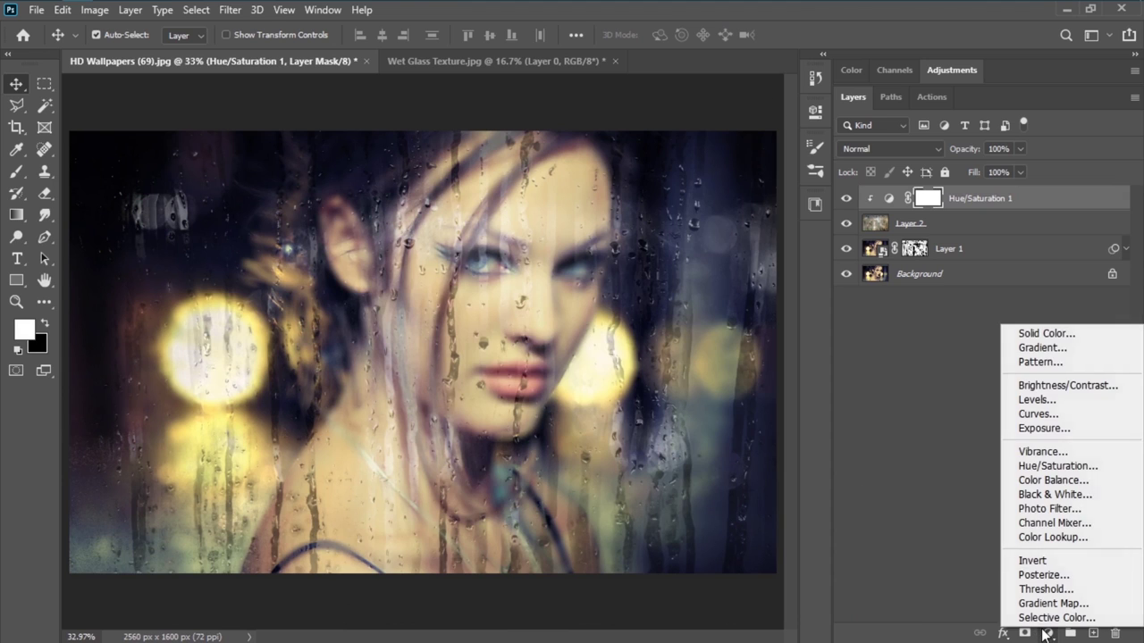
pyautogui.click(1040, 416)
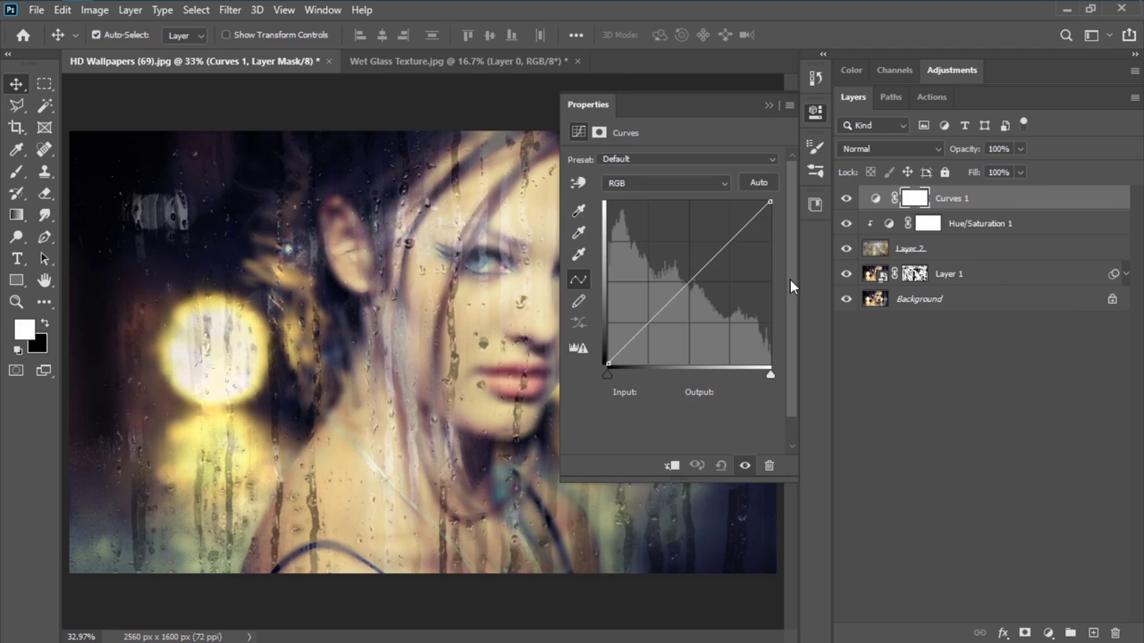
pyautogui.click(673, 465)
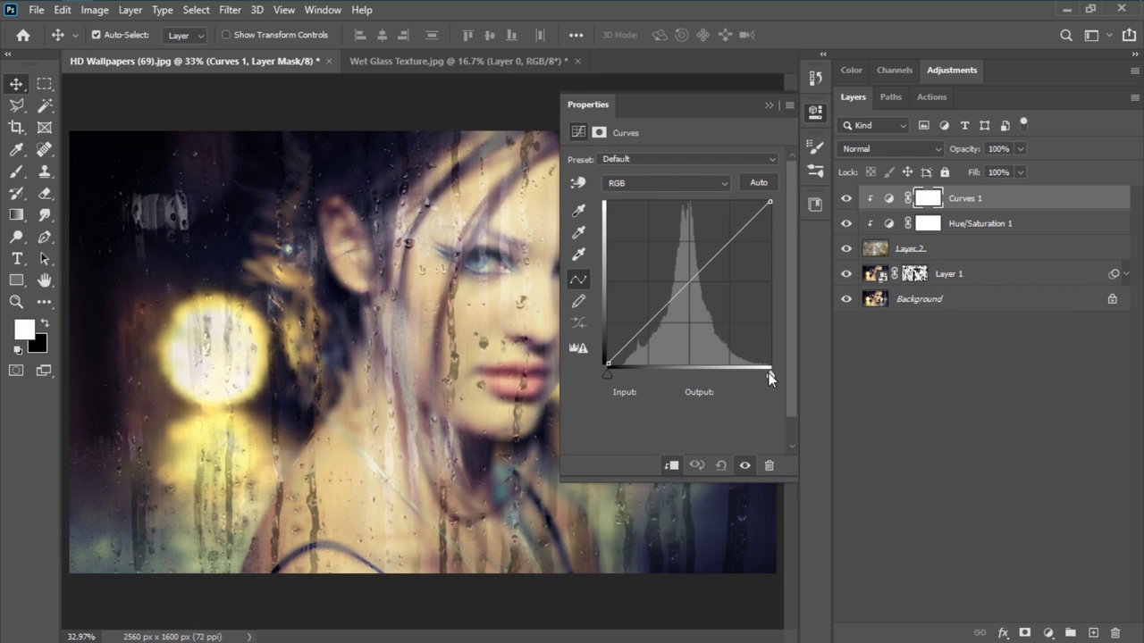
pyautogui.moveTo(769, 372)
pyautogui.mouseDown()
pyautogui.moveTo(745, 373)
pyautogui.moveTo(758, 370)
pyautogui.mouseUp()
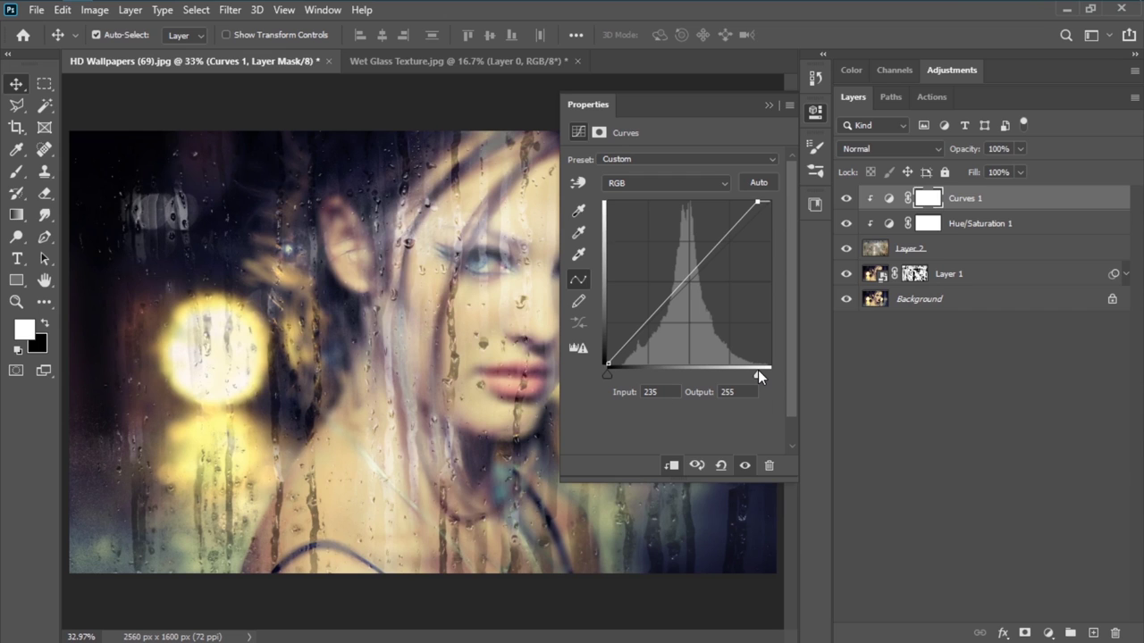
pyautogui.click(765, 104)
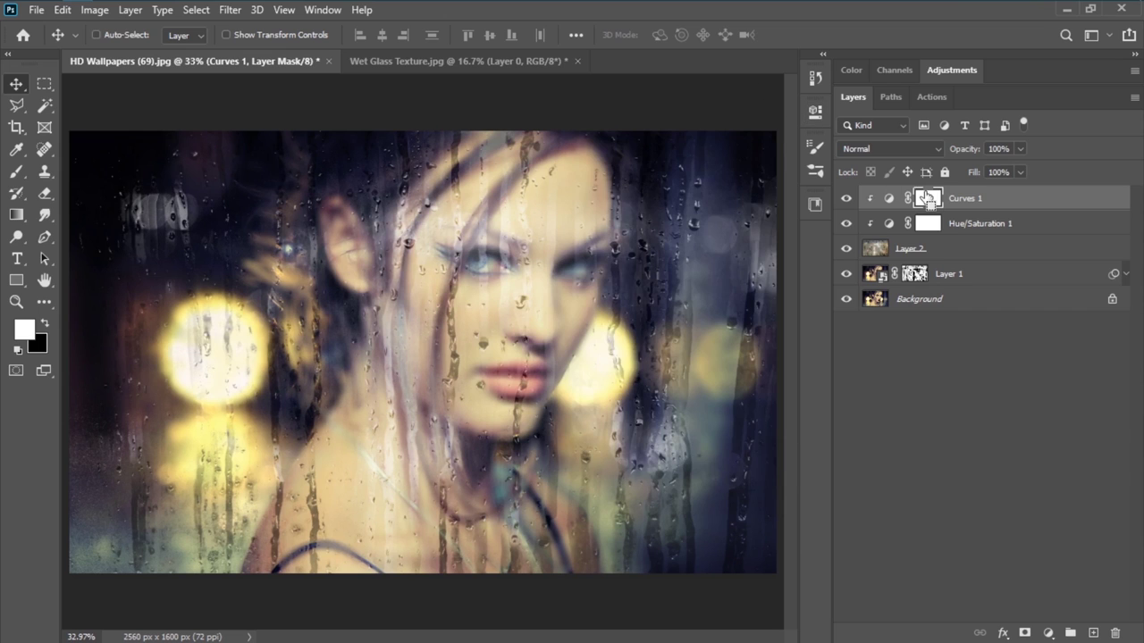
pyautogui.hotkey('ctrl', 'i')
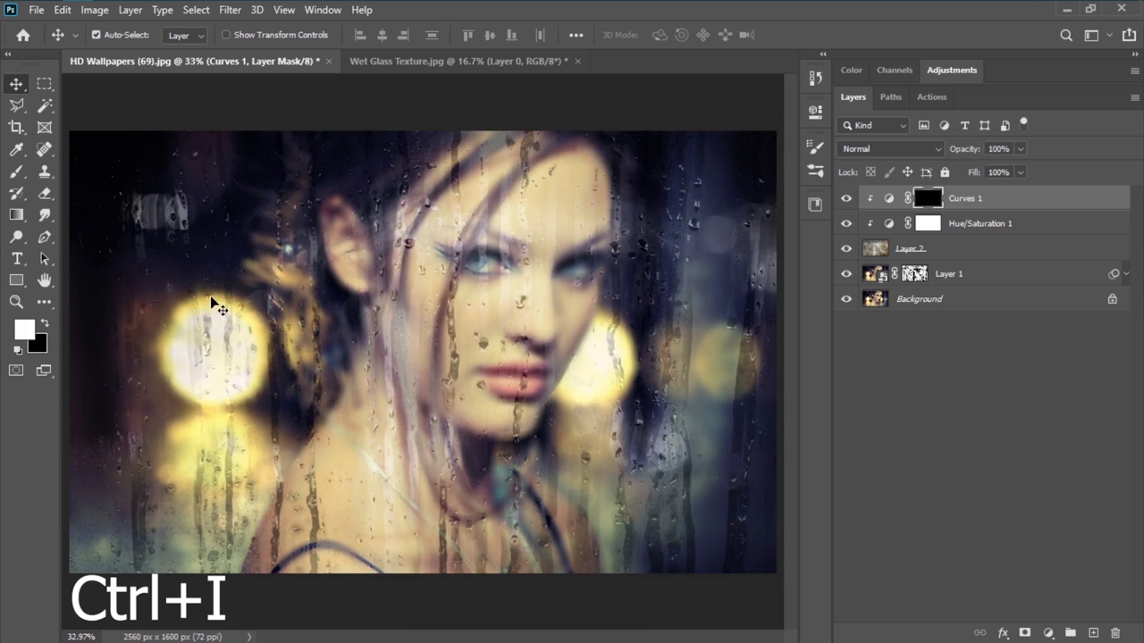
# Paint white on the Curves mask over the face and the right side of the photo with a soft 800 px brush at 15% flow
pyautogui.click(12, 177)
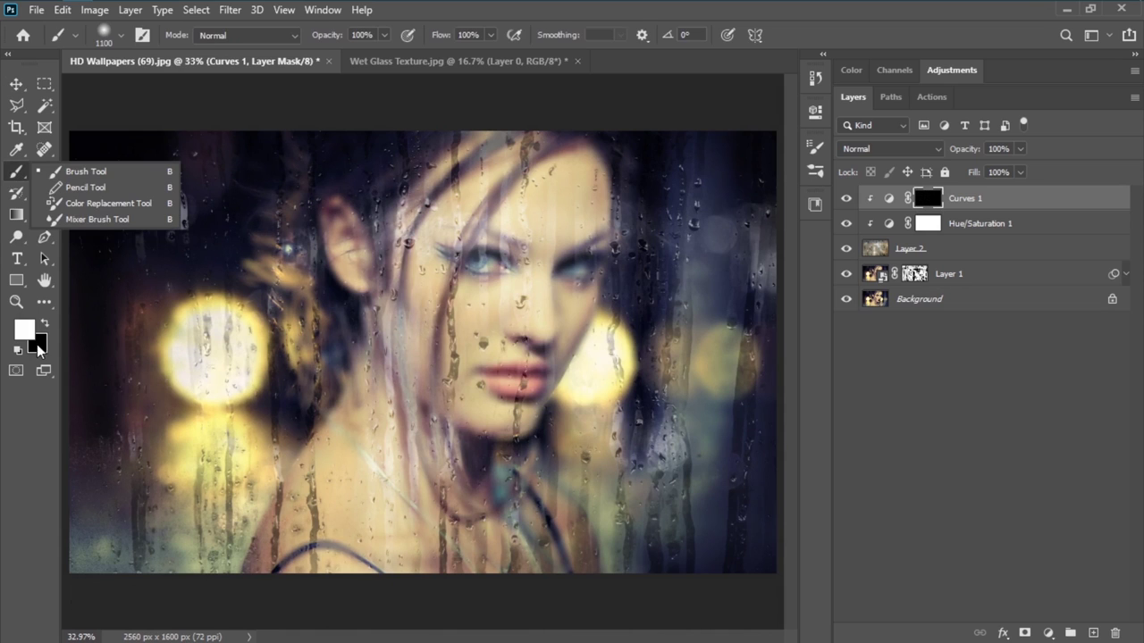
pyautogui.click(108, 172)
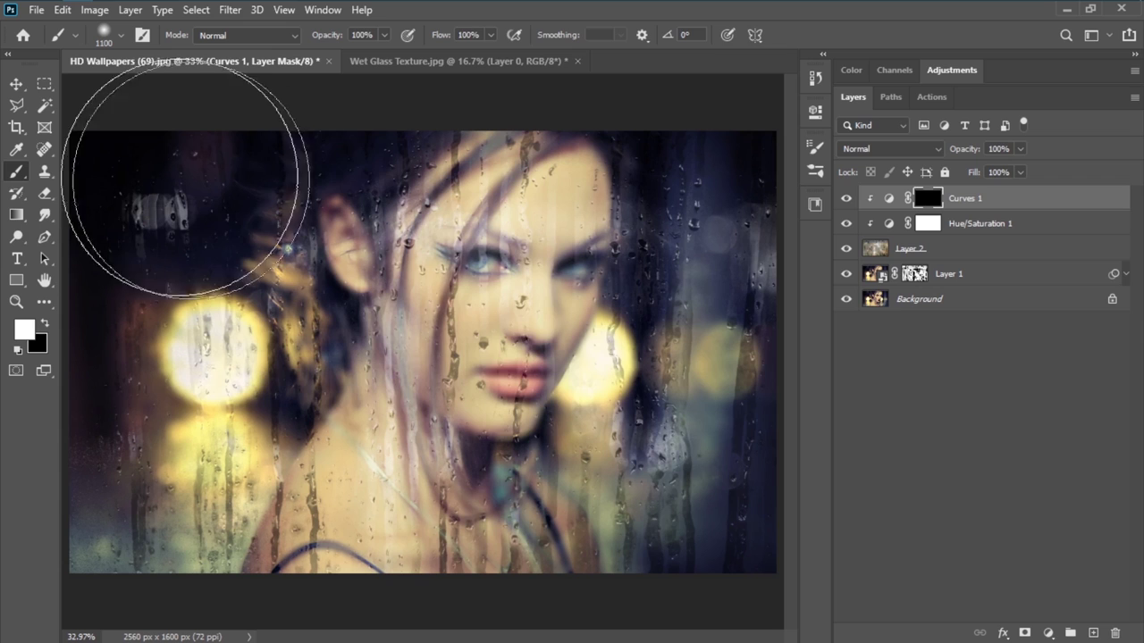
pyautogui.press('[')
pyautogui.press('[')
pyautogui.press('[')
pyautogui.press('[')
pyautogui.press('[')
pyautogui.press('[')
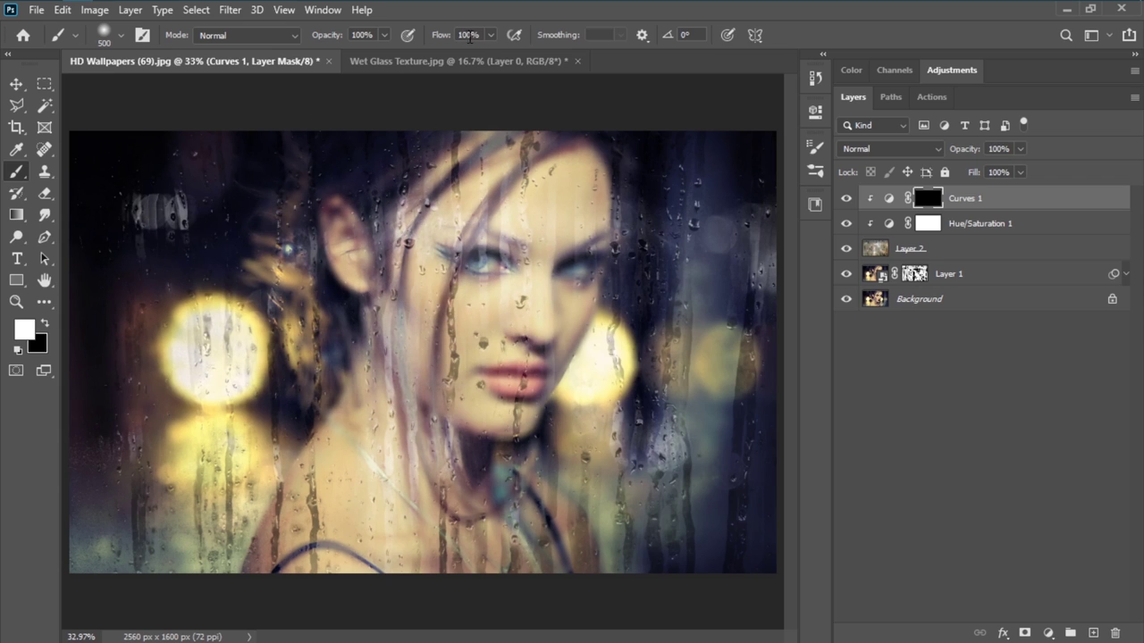
pyautogui.write('1')
pyautogui.press(']')
pyautogui.press(']')
pyautogui.press(']')
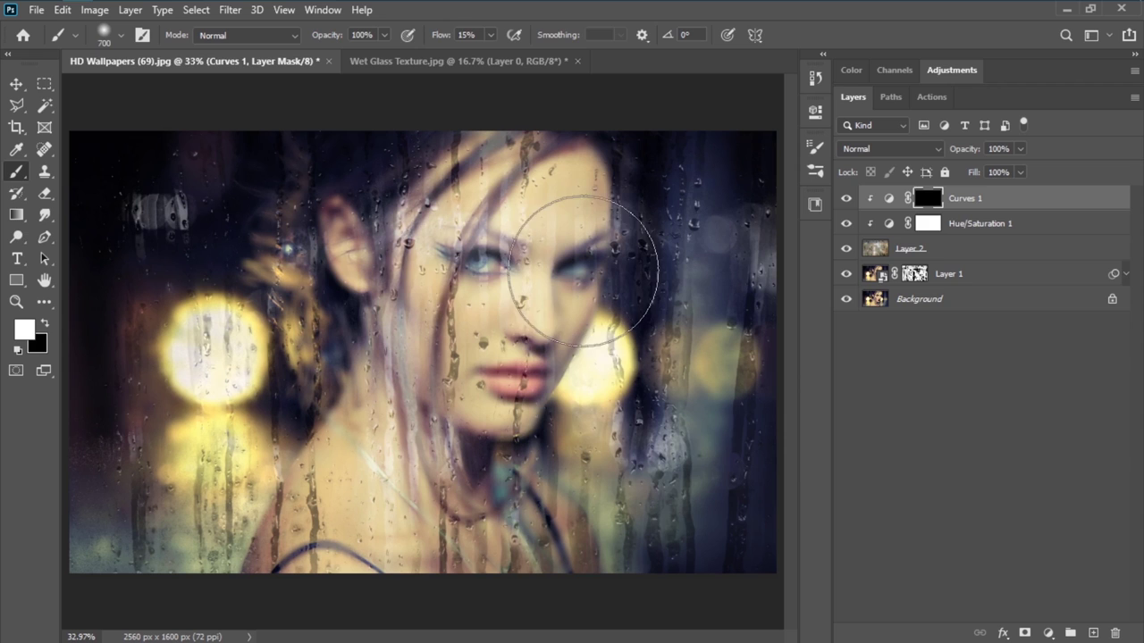
pyautogui.moveTo(582, 270)
pyautogui.mouseDown()
pyautogui.moveTo(582, 248)
pyautogui.moveTo(590, 349)
pyautogui.moveTo(554, 295)
pyautogui.moveTo(567, 308)
pyautogui.mouseUp()
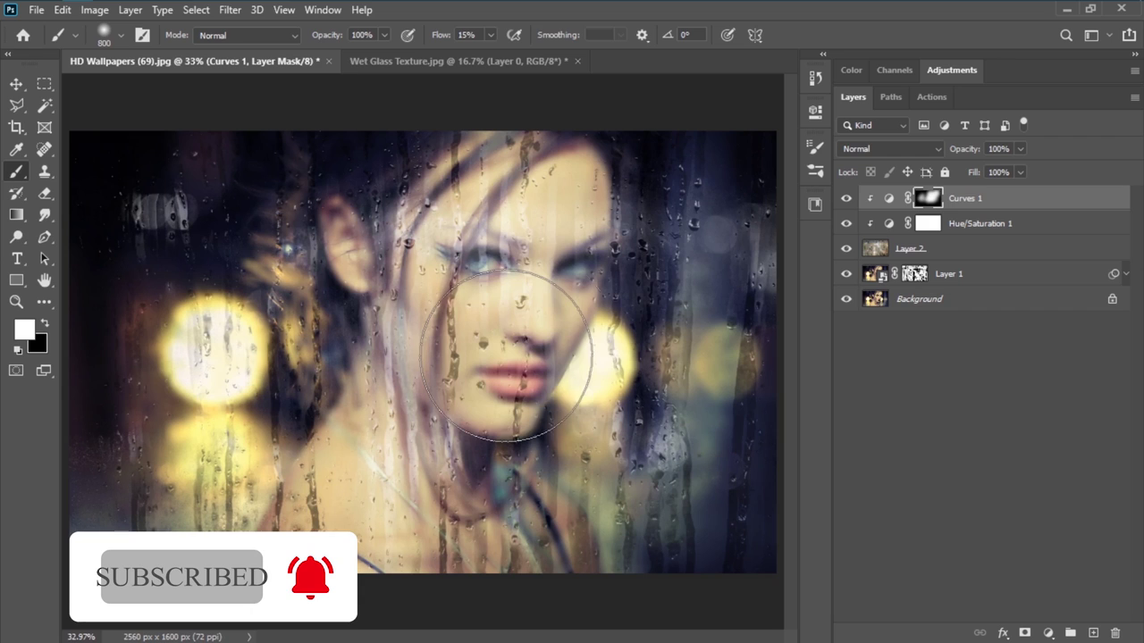
pyautogui.moveTo(734, 163)
pyautogui.mouseDown()
pyautogui.moveTo(505, 453)
pyautogui.moveTo(596, 412)
pyautogui.moveTo(527, 519)
pyautogui.moveTo(695, 408)
pyautogui.mouseUp()
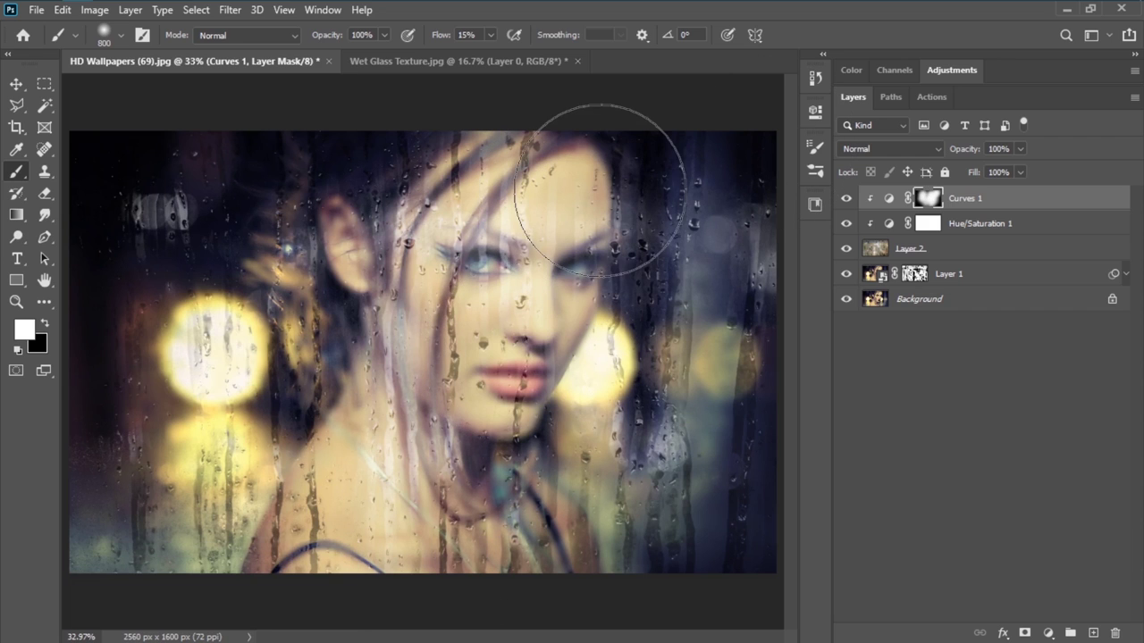
# Duplicate the Background layer, place the copy directly above Layer 1 and hide it with a black layer mask
pyautogui.click(948, 302)
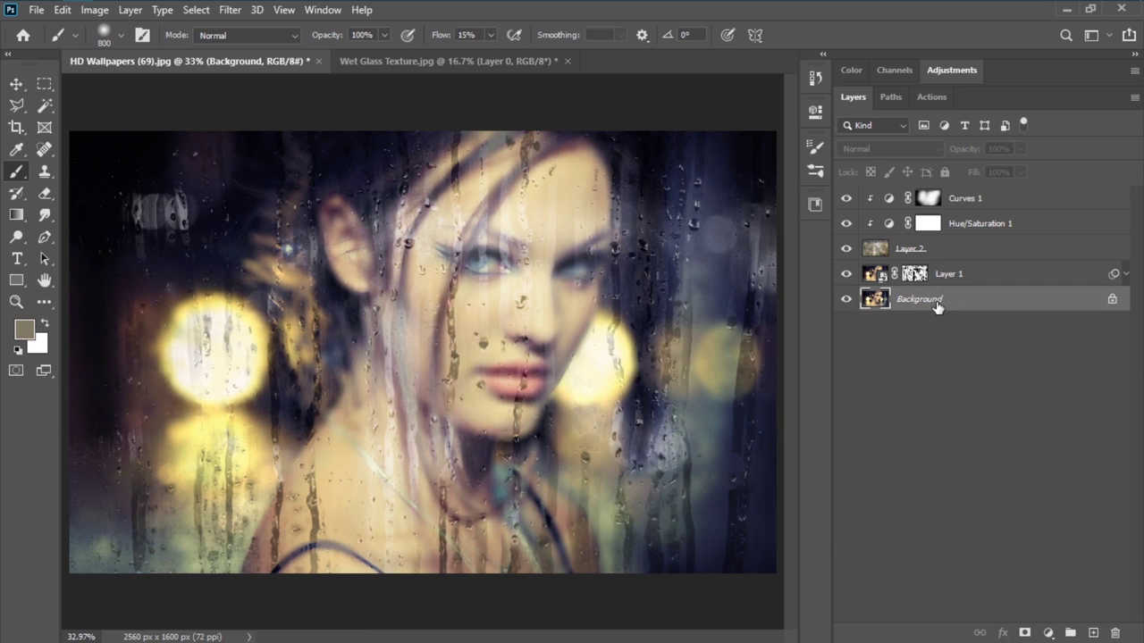
pyautogui.hotkey('ctrl', 'j')
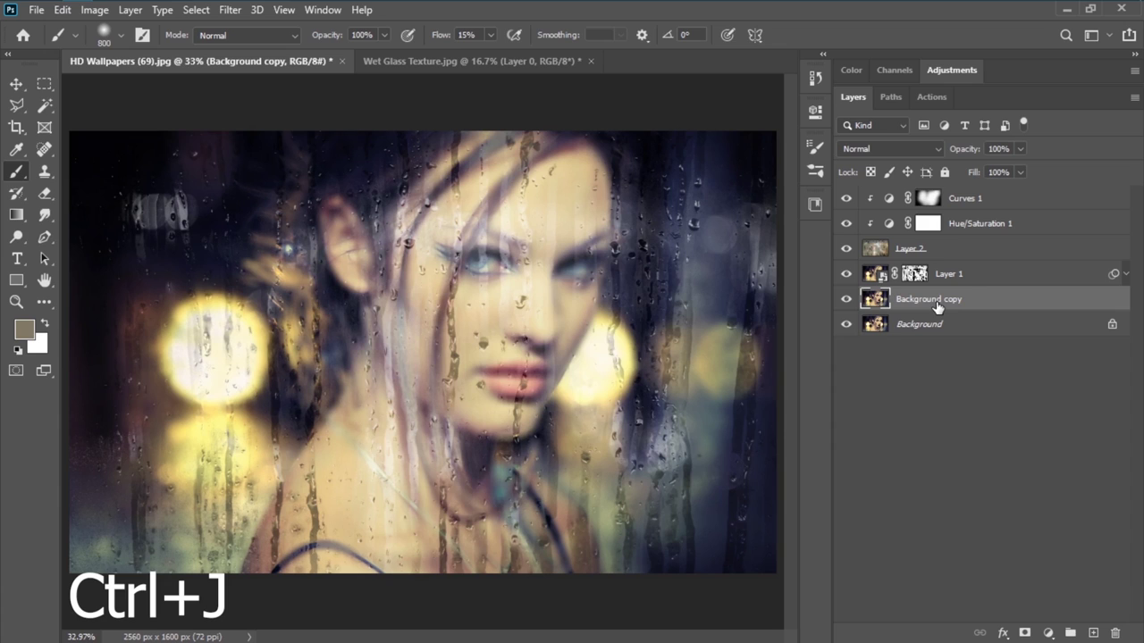
pyautogui.moveTo(952, 302); pyautogui.dragTo(977, 266)
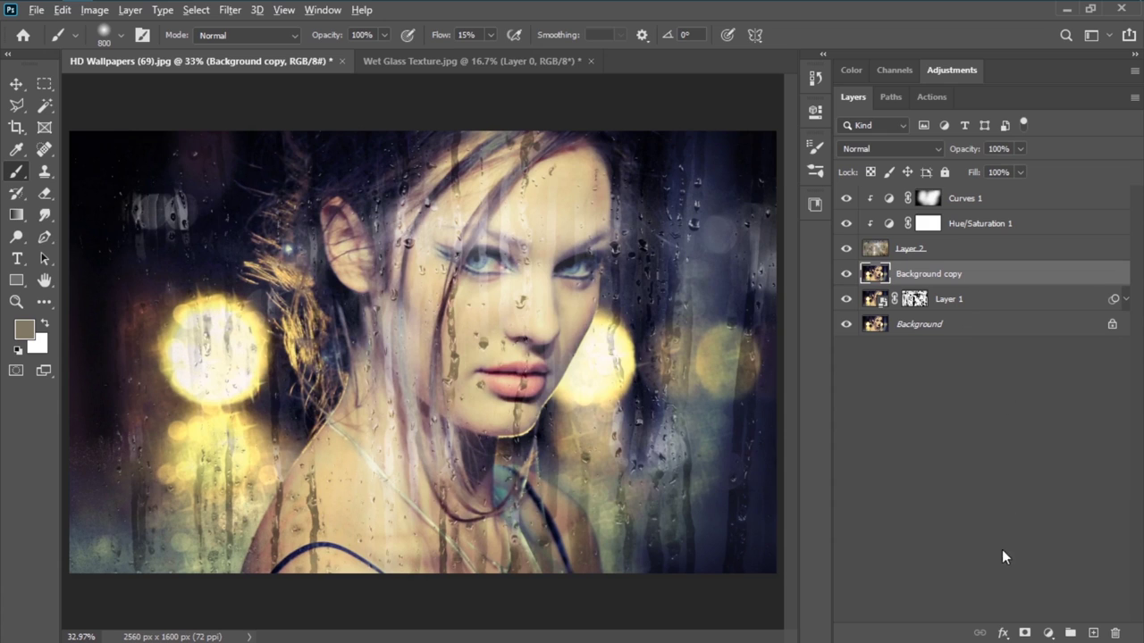
pyautogui.keyDown('alt'); pyautogui.click(1025, 632); pyautogui.keyUp('alt')
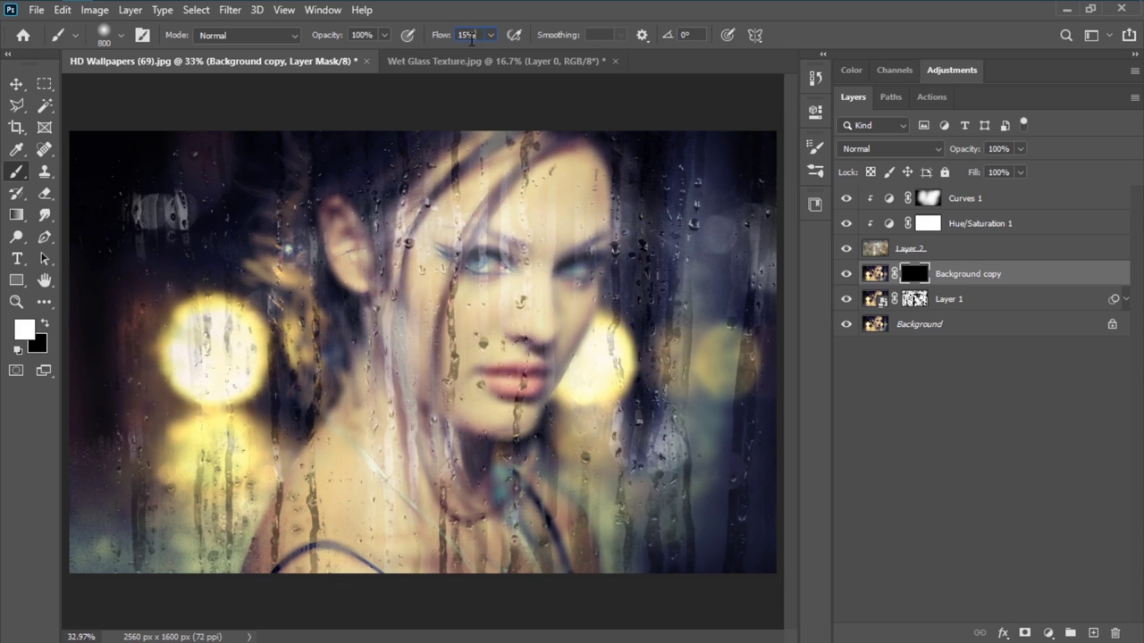
# Partly reveal the sharp face by painting white on the Background copy's mask at 5% flow, reducing the brush from 800 to 400 px
pyautogui.write('5')
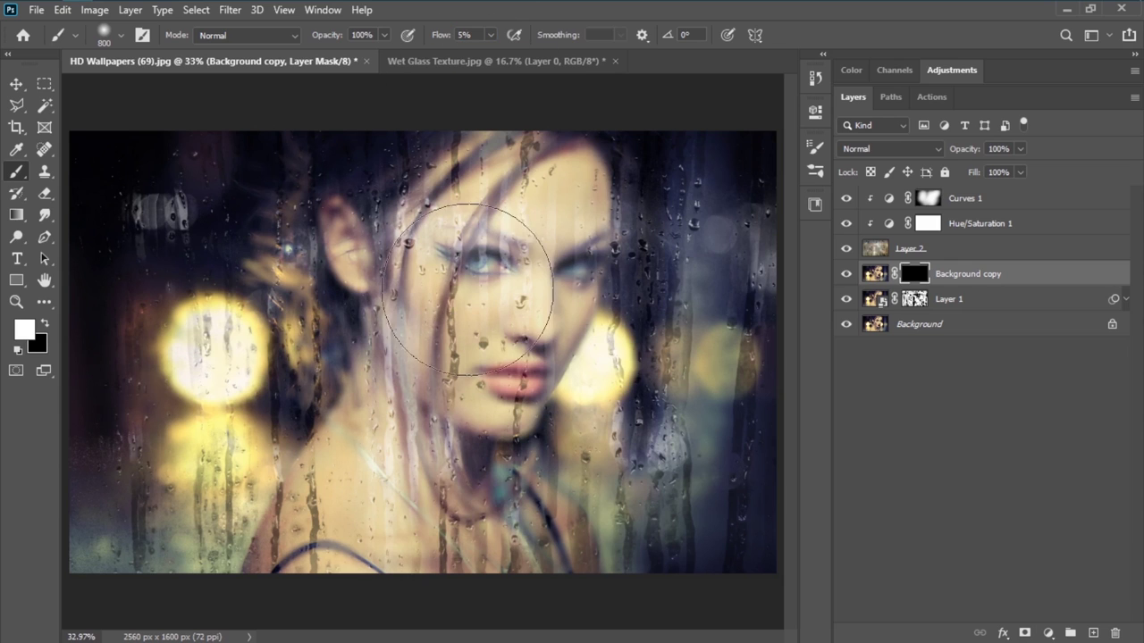
pyautogui.moveTo(504, 363)
pyautogui.mouseDown()
pyautogui.moveTo(493, 333)
pyautogui.moveTo(527, 227)
pyautogui.moveTo(496, 232)
pyautogui.moveTo(491, 221)
pyautogui.moveTo(473, 230)
pyautogui.moveTo(514, 290)
pyautogui.moveTo(488, 328)
pyautogui.moveTo(531, 327)
pyautogui.moveTo(523, 350)
pyautogui.moveTo(551, 339)
pyautogui.moveTo(520, 369)
pyautogui.moveTo(494, 310)
pyautogui.moveTo(536, 240)
pyautogui.moveTo(439, 297)
pyautogui.moveTo(387, 414)
pyautogui.moveTo(454, 392)
pyautogui.moveTo(439, 488)
pyautogui.moveTo(377, 222)
pyautogui.moveTo(397, 233)
pyautogui.moveTo(365, 265)
pyautogui.moveTo(447, 203)
pyautogui.moveTo(636, 221)
pyautogui.moveTo(471, 410)
pyautogui.moveTo(431, 489)
pyautogui.moveTo(433, 537)
pyautogui.moveTo(474, 547)
pyautogui.moveTo(515, 528)
pyautogui.moveTo(592, 456)
pyautogui.moveTo(545, 407)
pyautogui.moveTo(559, 384)
pyautogui.moveTo(485, 405)
pyautogui.moveTo(452, 555)
pyautogui.moveTo(537, 537)
pyautogui.moveTo(515, 544)
pyautogui.moveTo(373, 480)
pyautogui.moveTo(485, 190)
pyautogui.moveTo(536, 192)
pyautogui.moveTo(451, 225)
pyautogui.moveTo(477, 227)
pyautogui.moveTo(449, 250)
pyautogui.mouseUp()
pyautogui.press('[')
pyautogui.press('[')
pyautogui.press('[')
pyautogui.press('[')
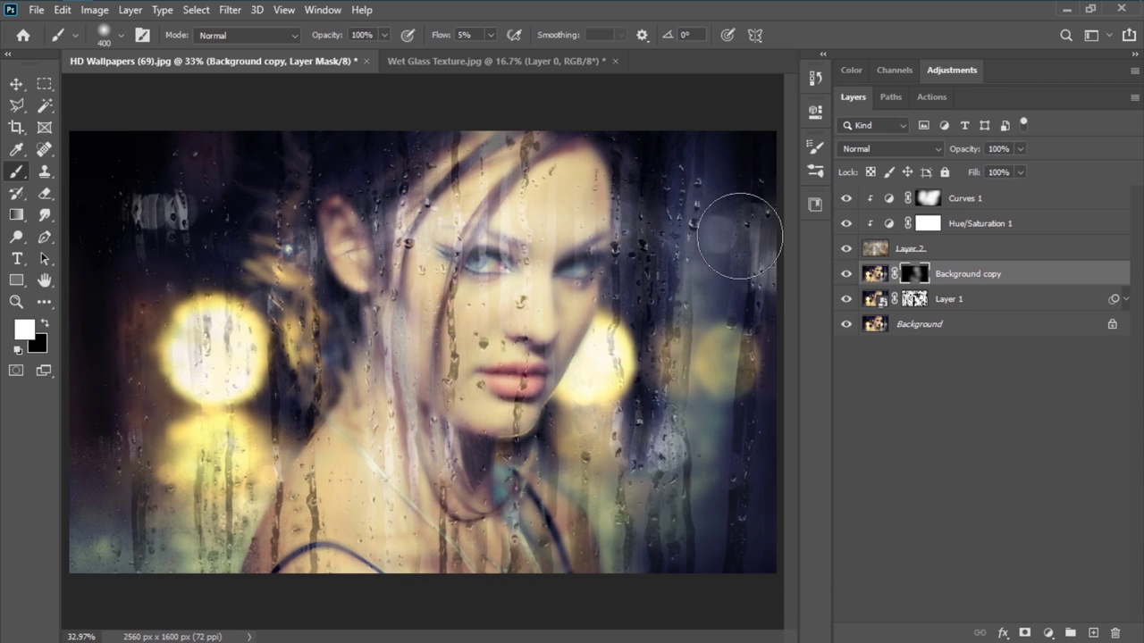
pyautogui.moveTo(740, 236)
pyautogui.mouseDown()
pyautogui.moveTo(549, 256)
pyautogui.moveTo(594, 265)
pyautogui.moveTo(615, 249)
pyautogui.mouseUp()
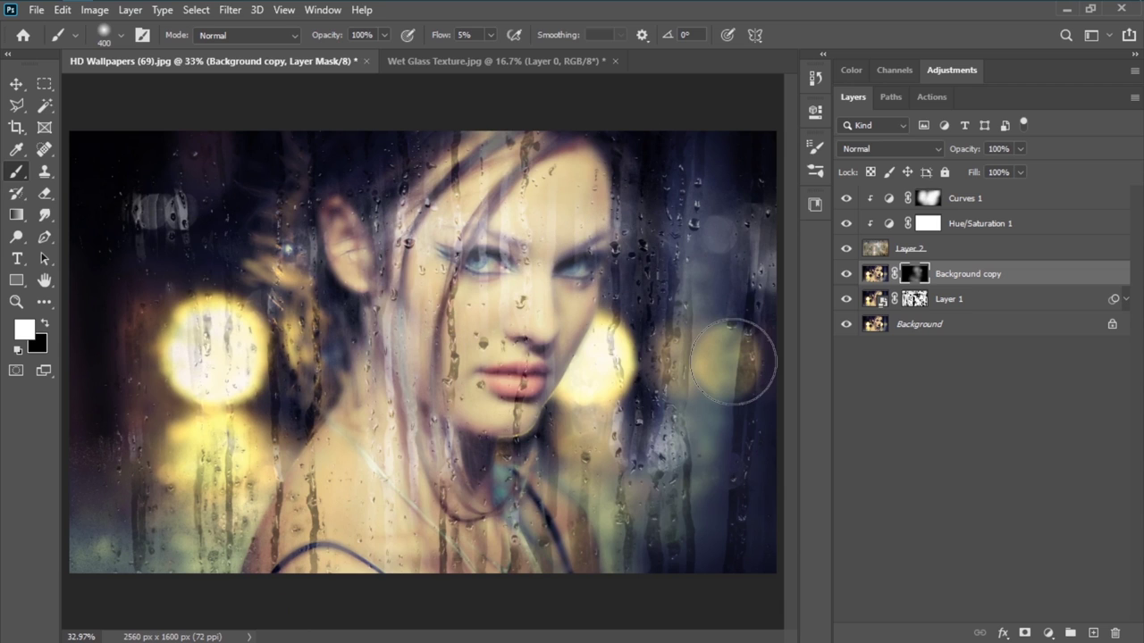
pyautogui.moveTo(583, 424)
pyautogui.mouseDown()
pyautogui.moveTo(539, 411)
pyautogui.moveTo(526, 398)
pyautogui.moveTo(538, 384)
pyautogui.moveTo(522, 384)
pyautogui.moveTo(590, 386)
pyautogui.mouseUp()
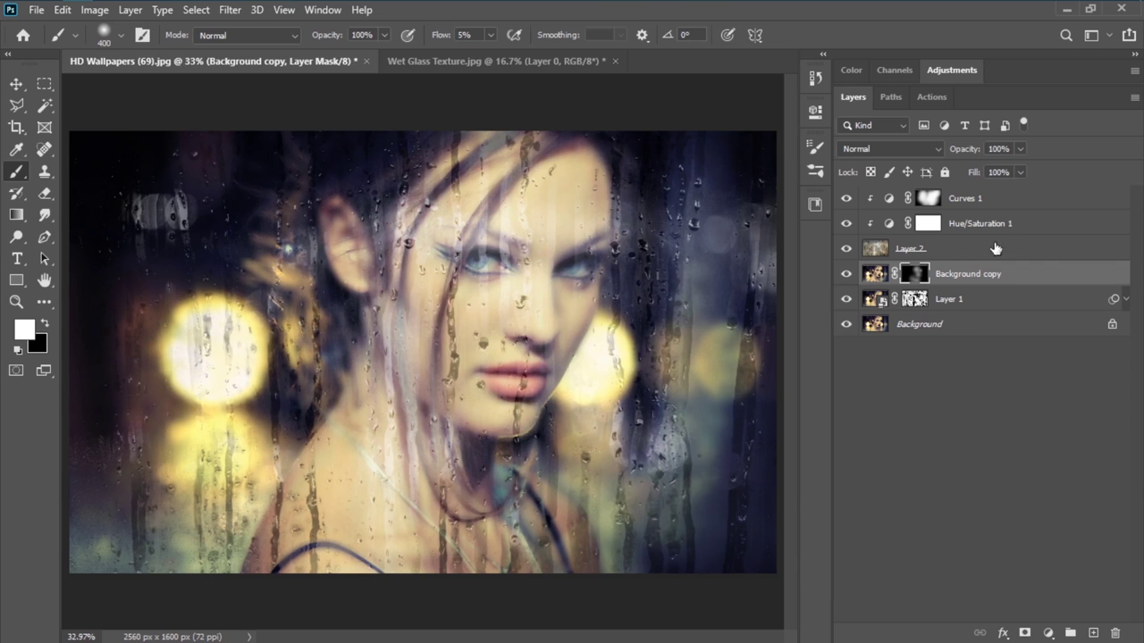
# Add a Color Lookup adjustment layer above Curves 1 using the Candlelight.CUBE 3D LUT
pyautogui.click(1001, 198)
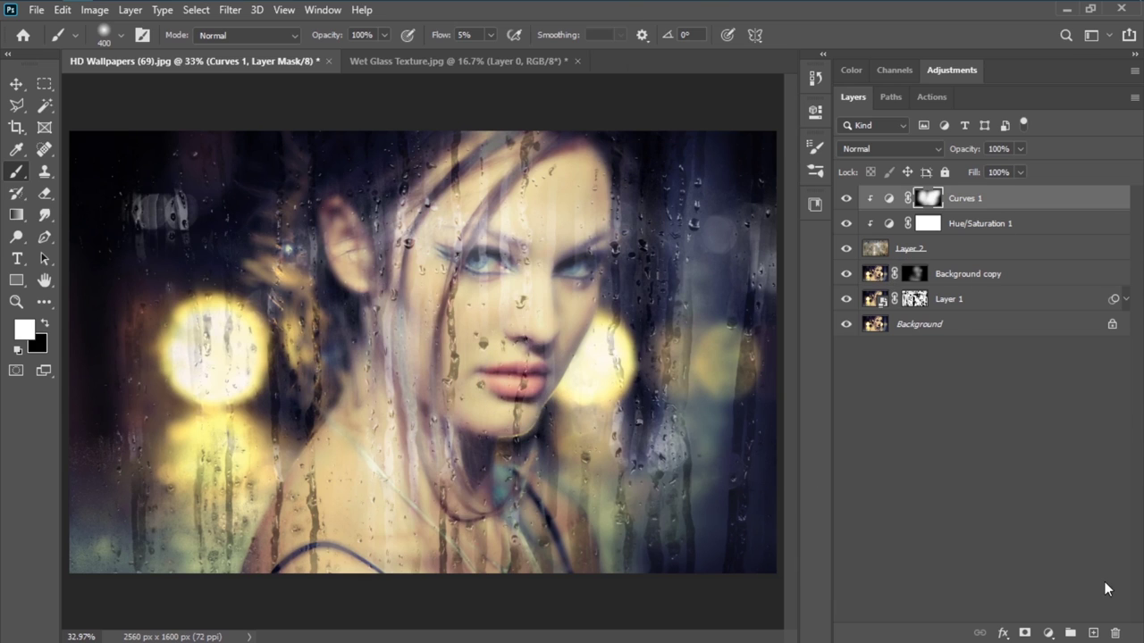
pyautogui.click(1048, 633)
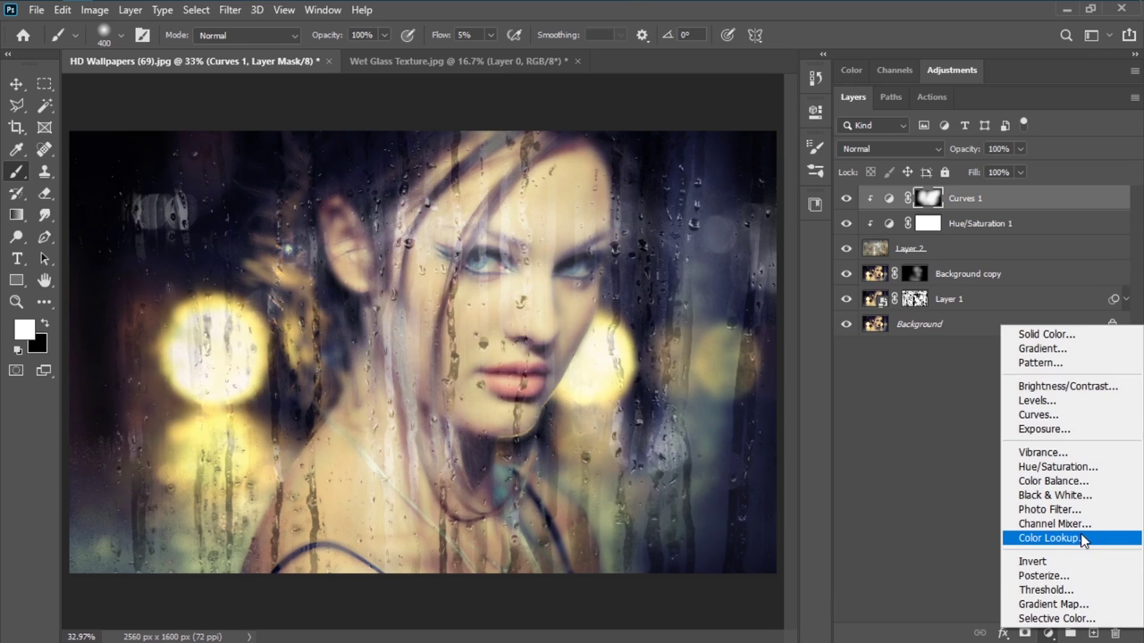
pyautogui.click(1047, 538)
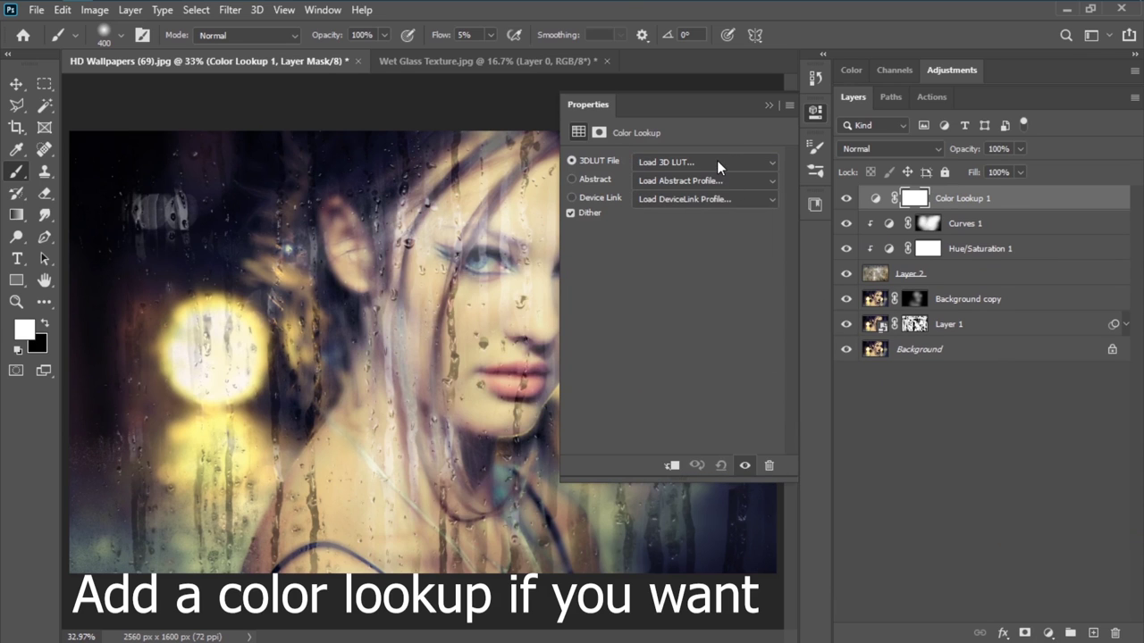
pyautogui.click(717, 162)
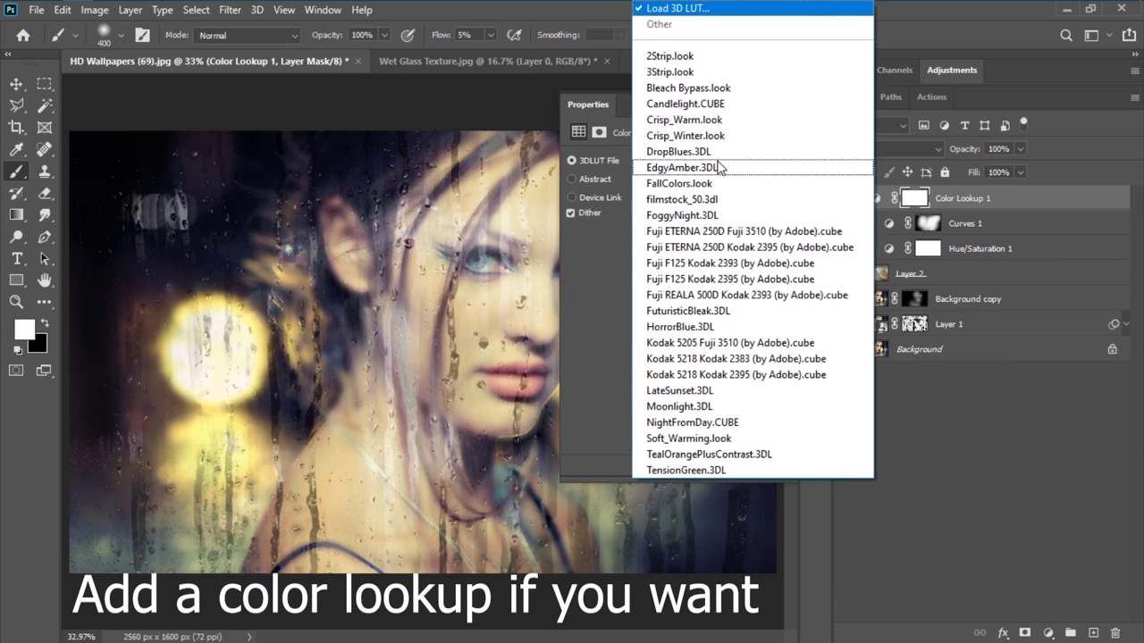
pyautogui.click(745, 104)
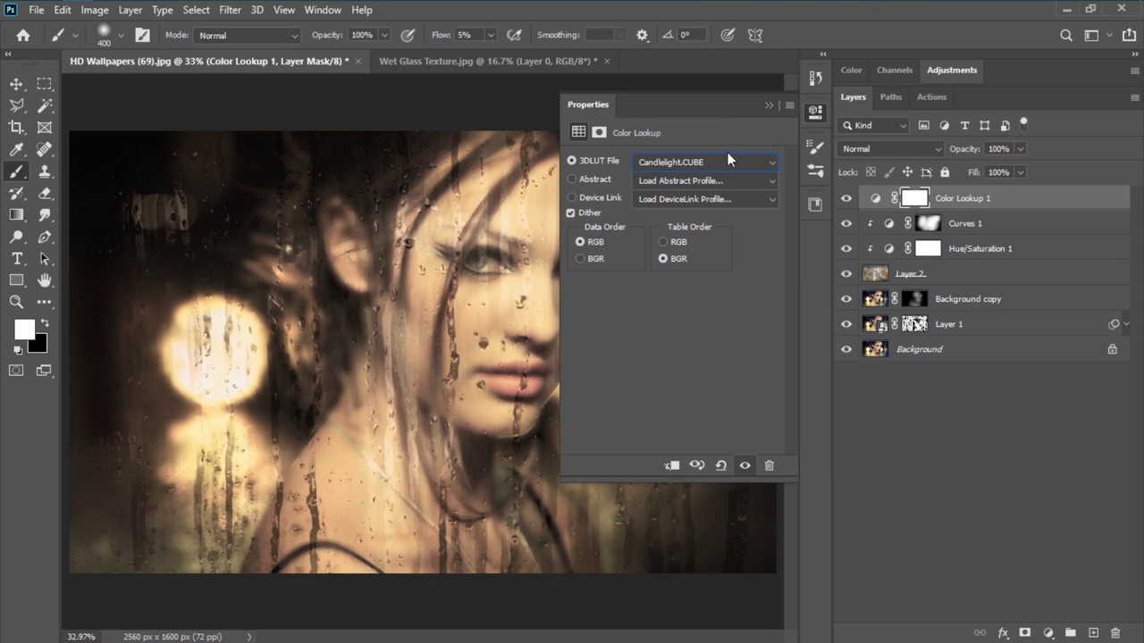
pyautogui.click(766, 105)
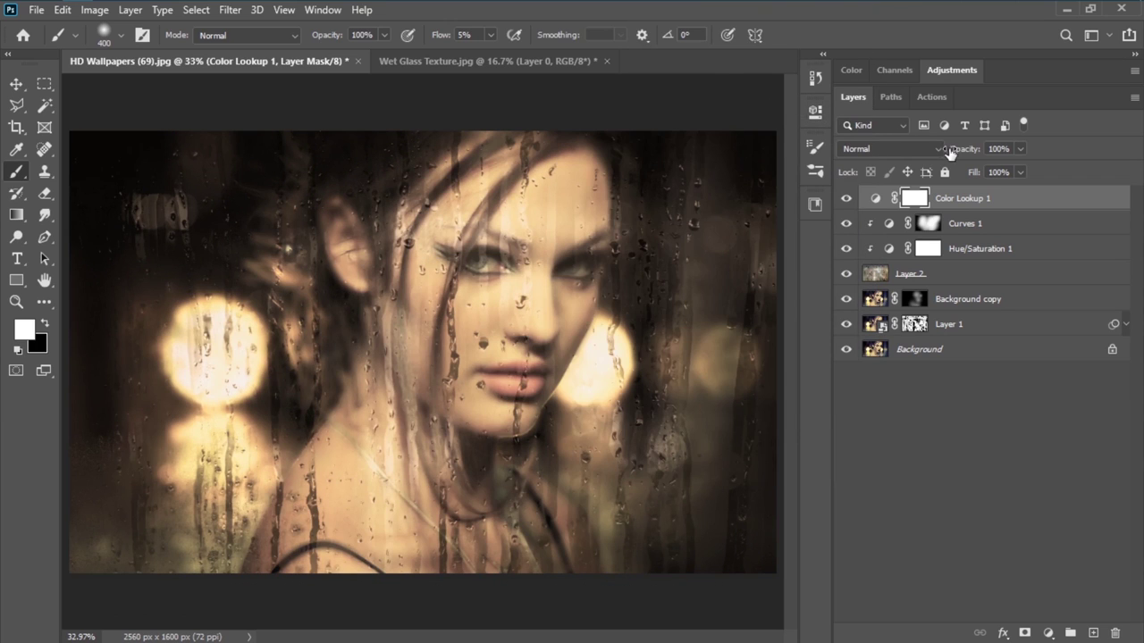
# Set the Color Lookup layer's opacity to 75% and hide the layer to compare the image without the grading
pyautogui.moveTo(963, 156); pyautogui.dragTo(948, 157)
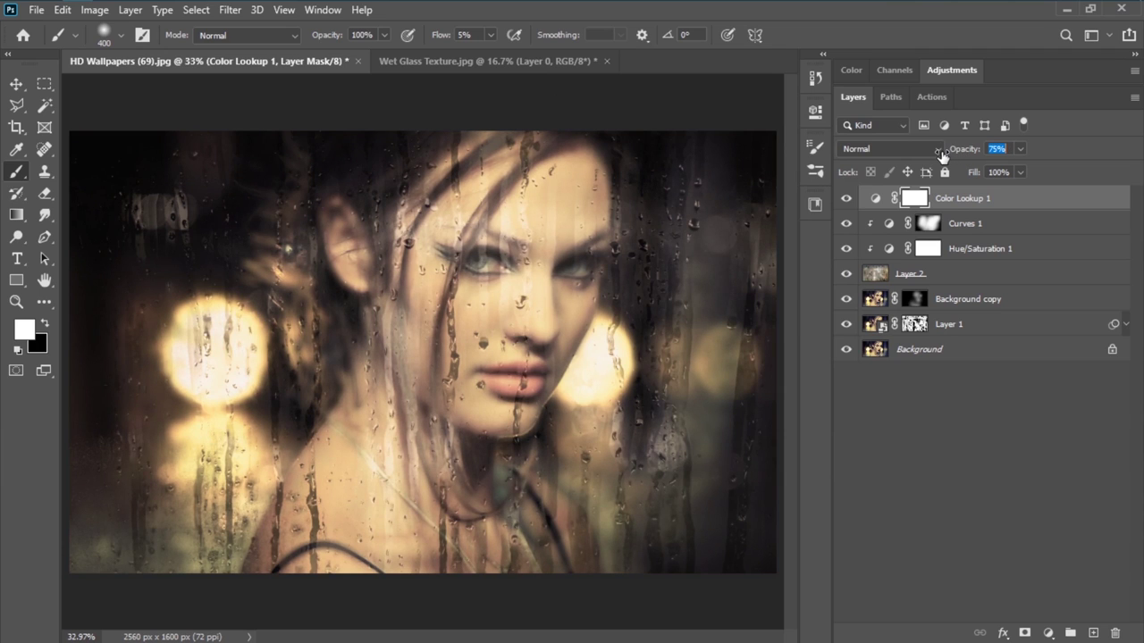
pyautogui.click(981, 434)
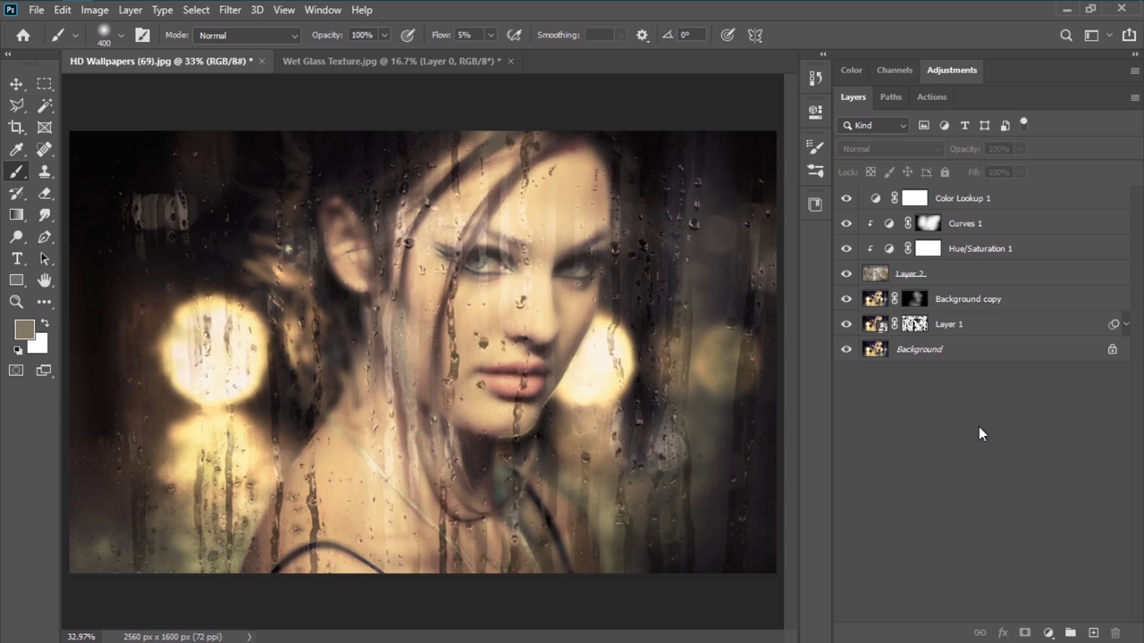
pyautogui.click(853, 200)
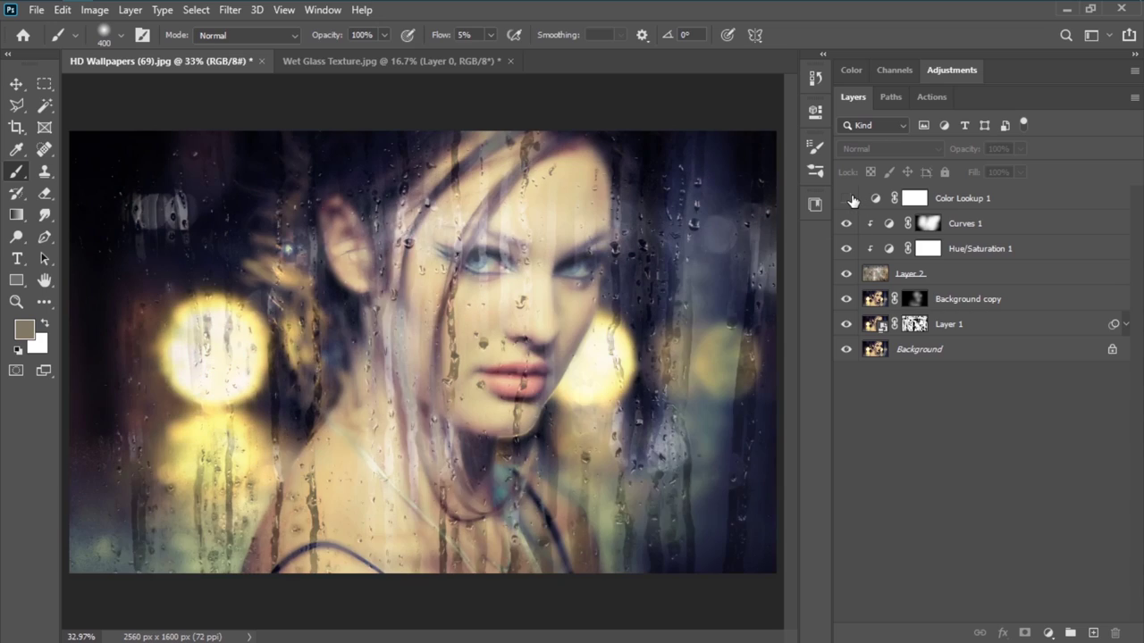